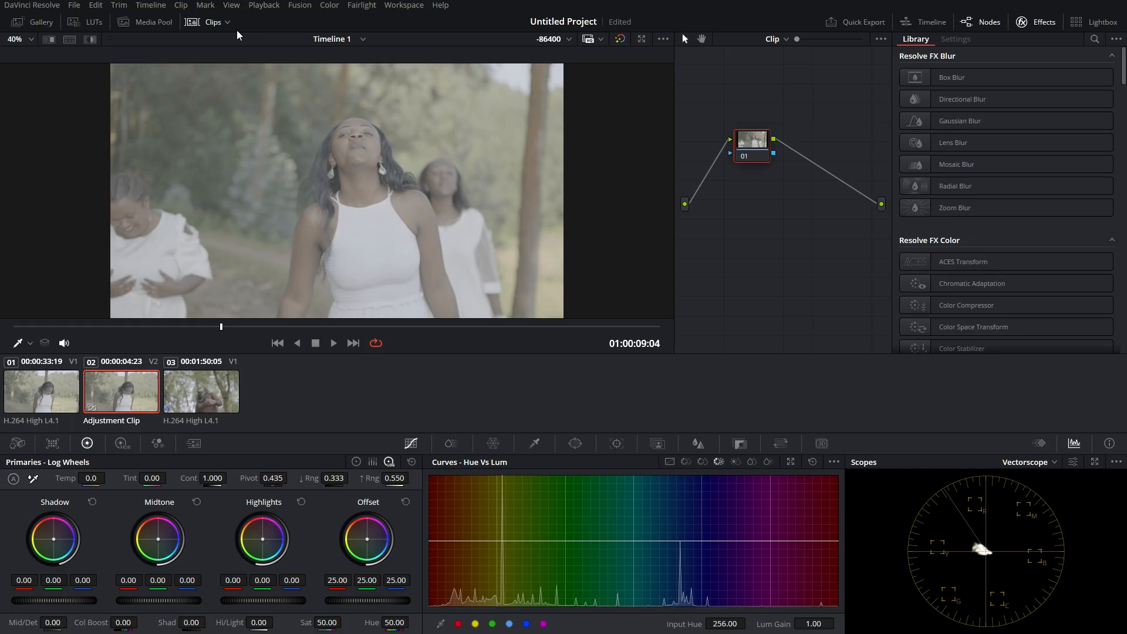
Hide the clip thumbnails and build a chain of six nodes by adding five serial nodes after node 01.
left_click(212, 22)
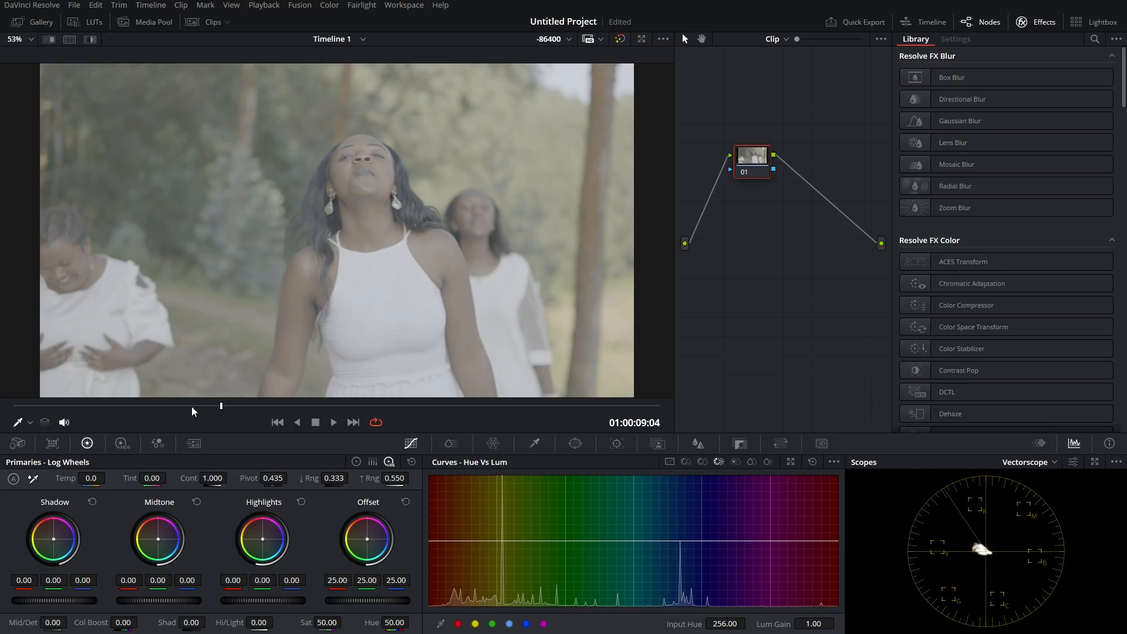
left_click_drag(196, 405, 164, 406)
left_click_drag(751, 154, 723, 128)
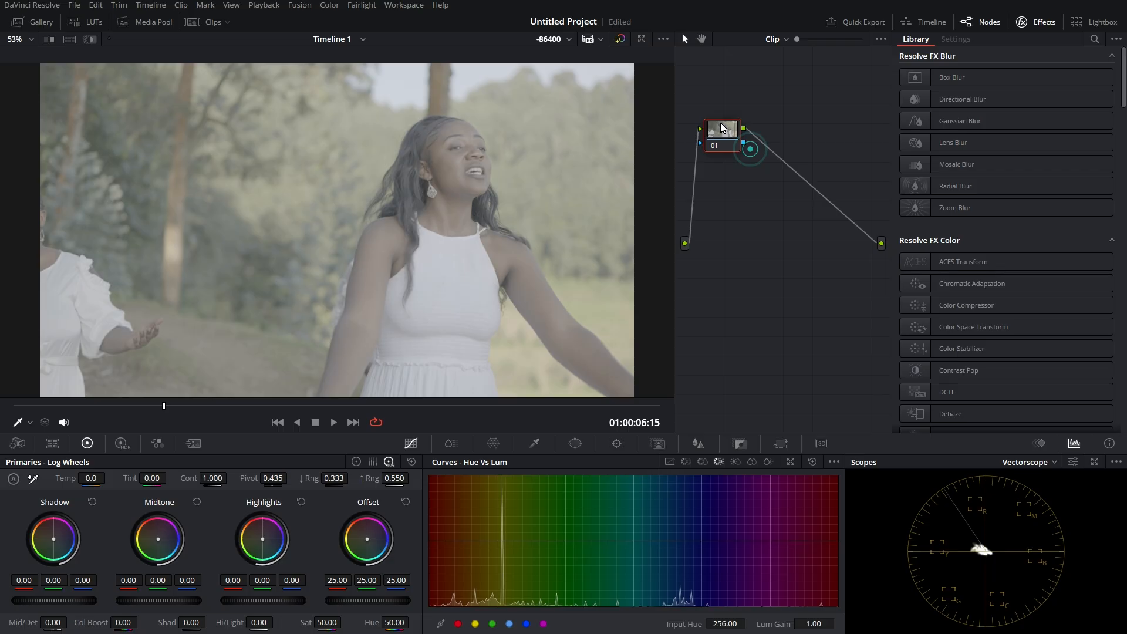
key("alt+s")
key("alt+s")
key("alt+s")
key("alt+s")
key("alt+s")
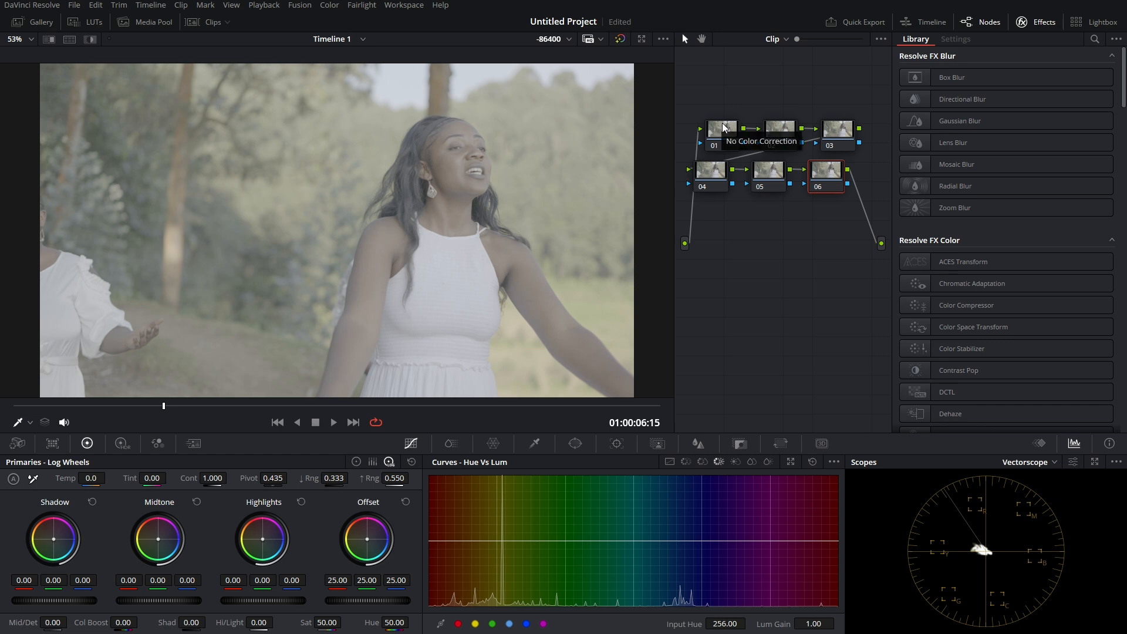
left_click_drag(721, 127, 712, 129)
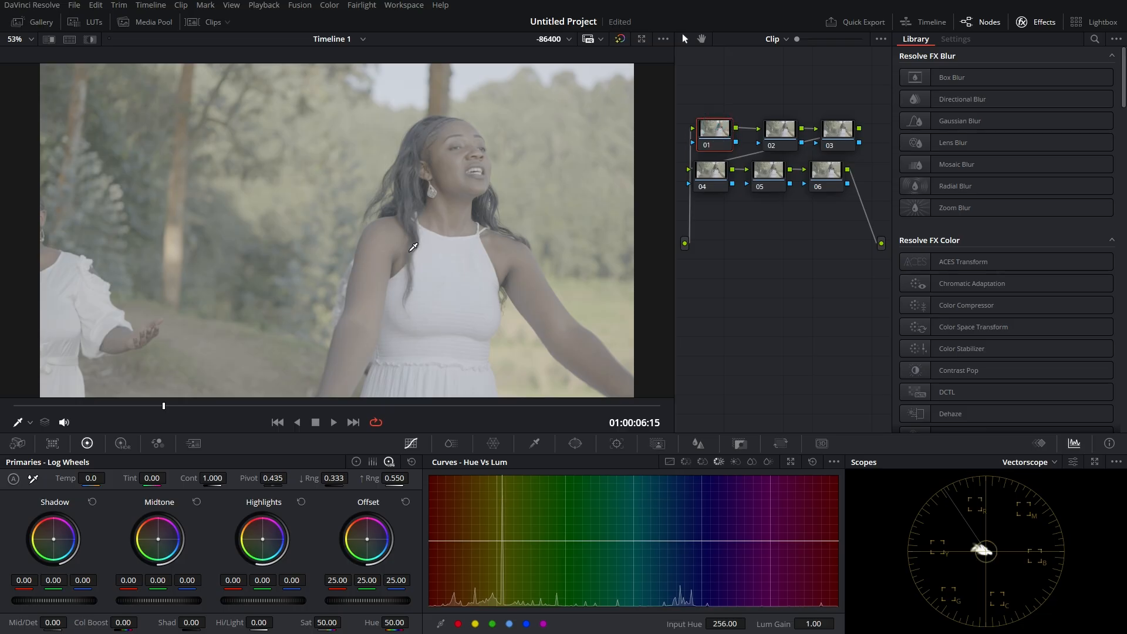
Search the effects library for "COLO" and apply the Color Space Transform effect to node 01.
left_click(973, 332)
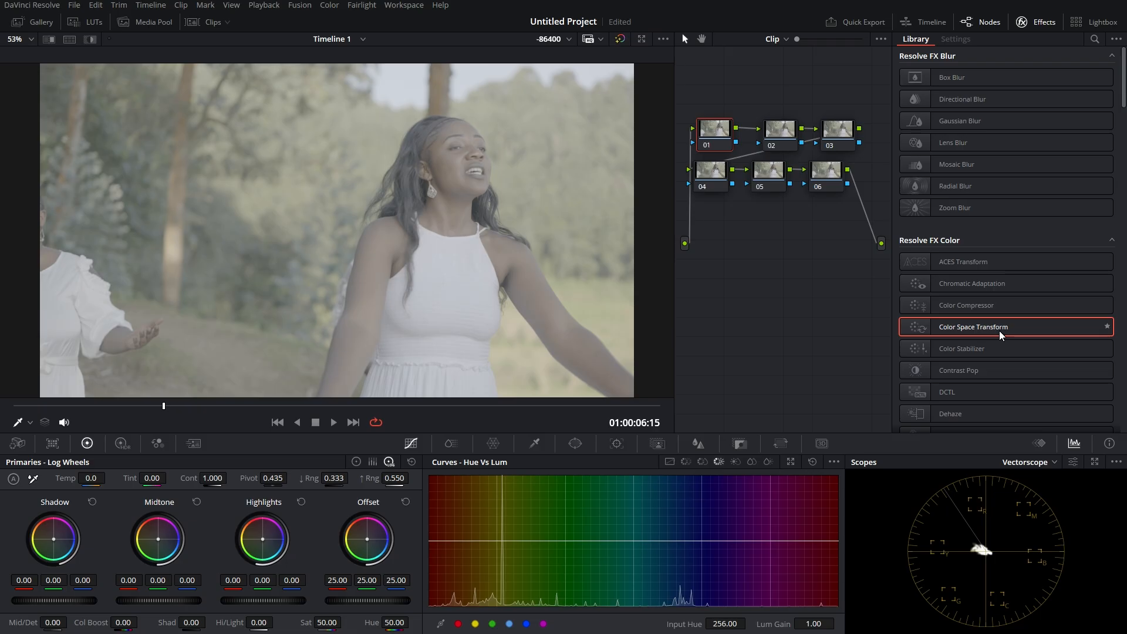
left_click(1044, 24)
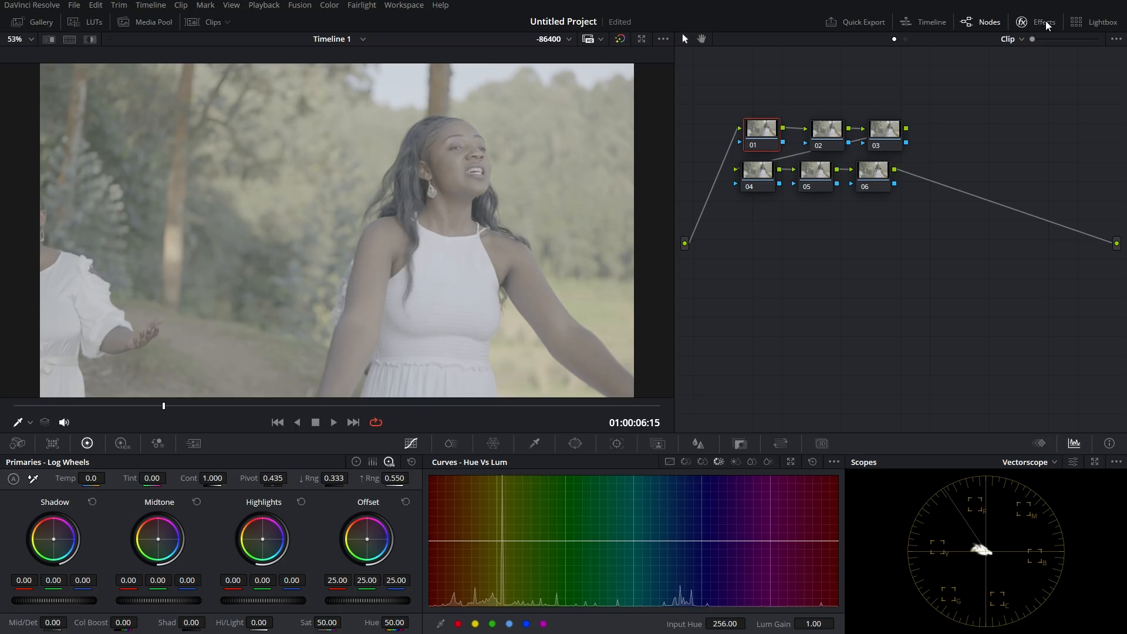
left_click(1043, 23)
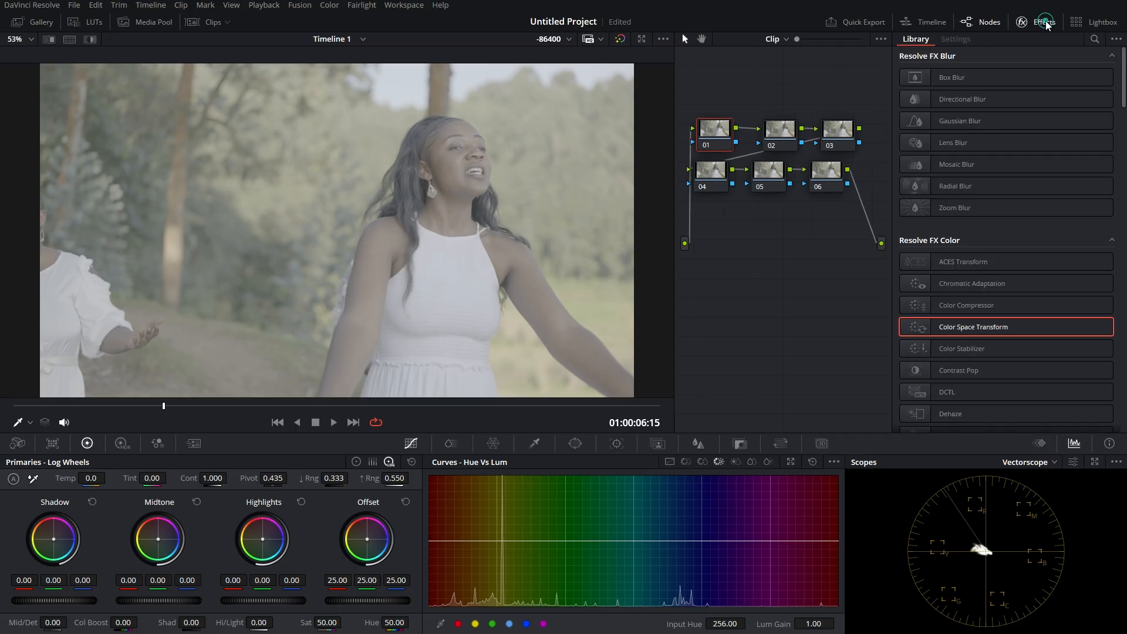
left_click(1096, 40)
type("COLO")
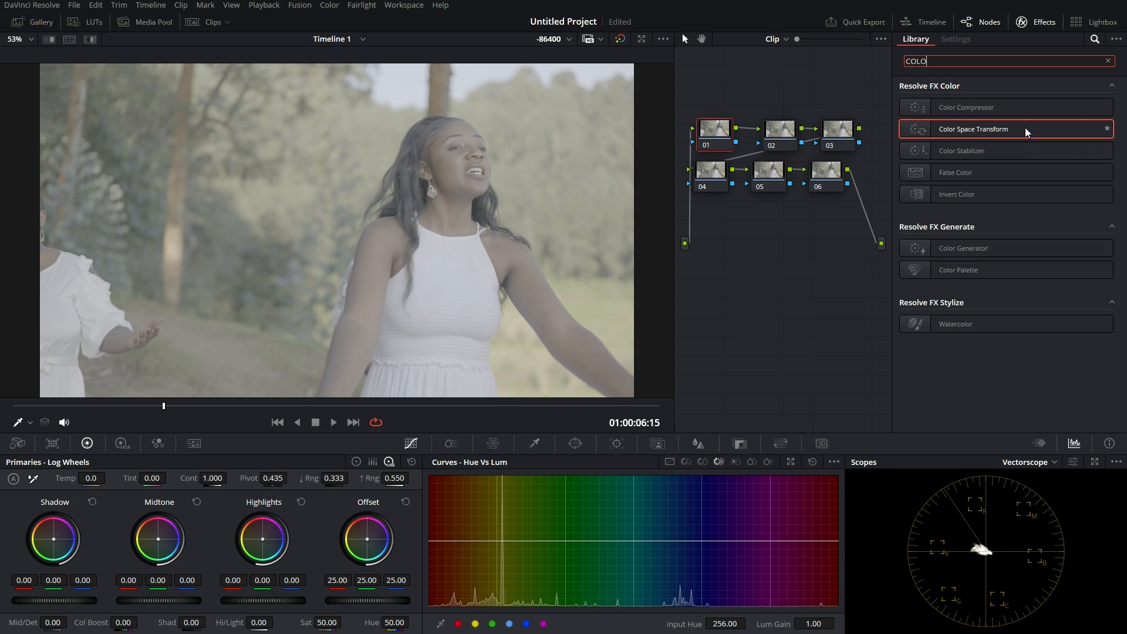
left_click_drag(1025, 128, 714, 128)
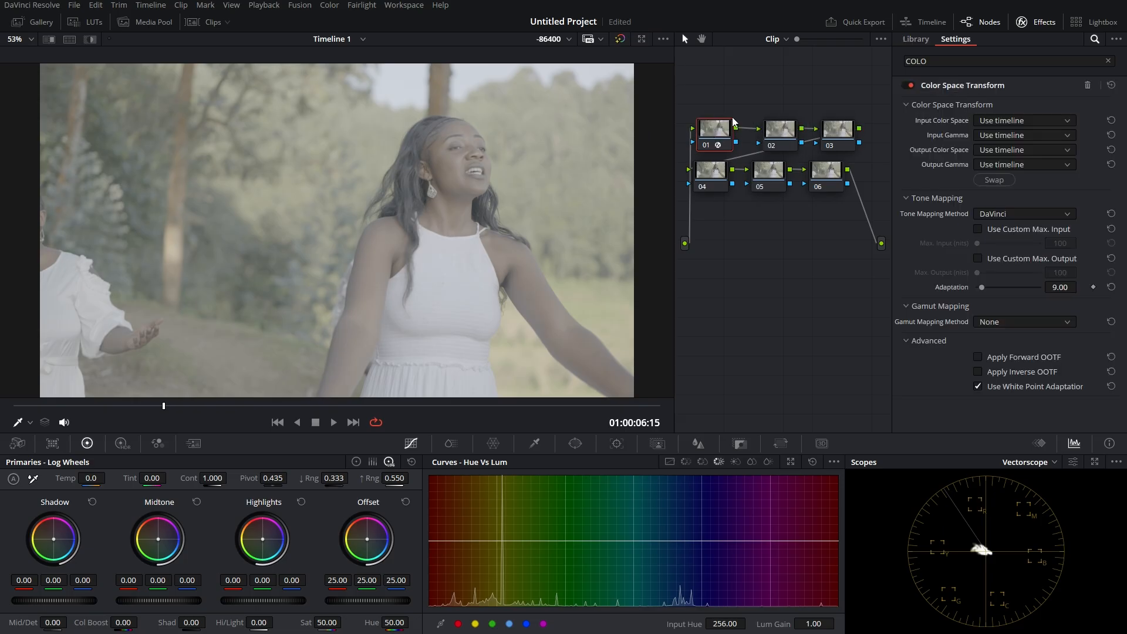
Set the Color Space Transform's input color space to Sony S-Gamut3.Cine.
left_click(1033, 121)
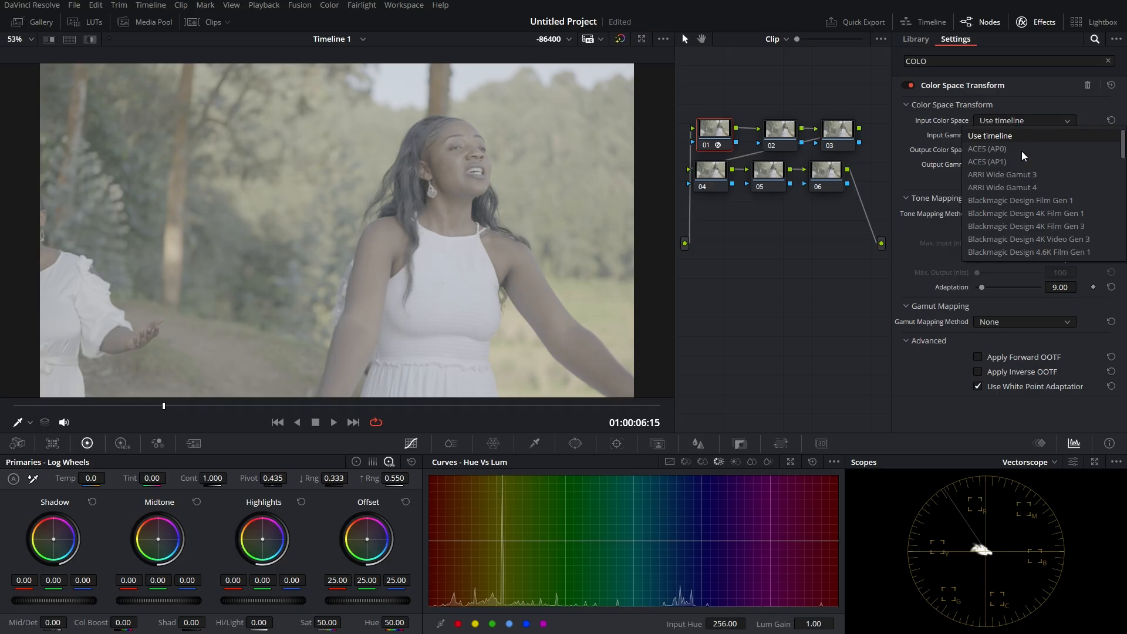
scroll(1021, 167, "down", 8)
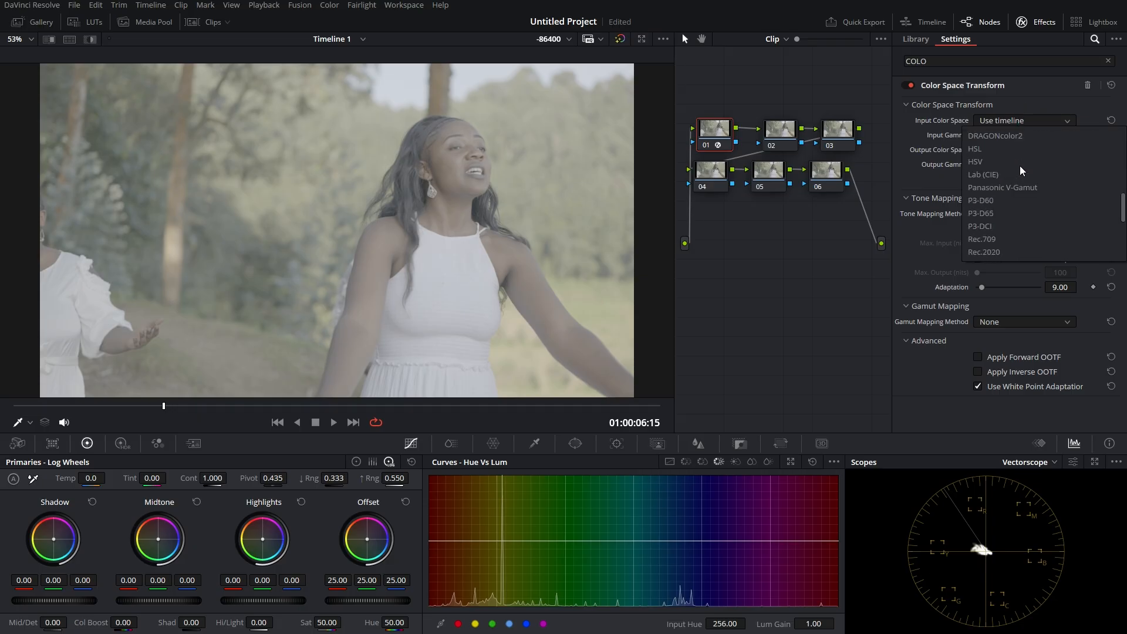
scroll(1020, 165, "down", 5)
scroll(1011, 210, "down", 3)
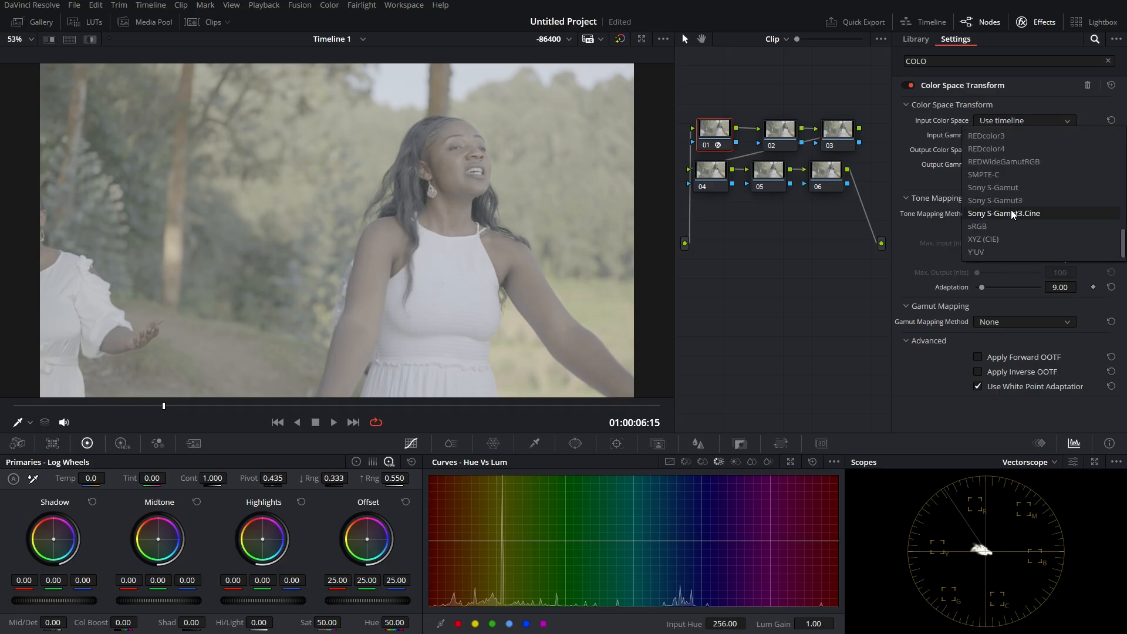
left_click(1011, 210)
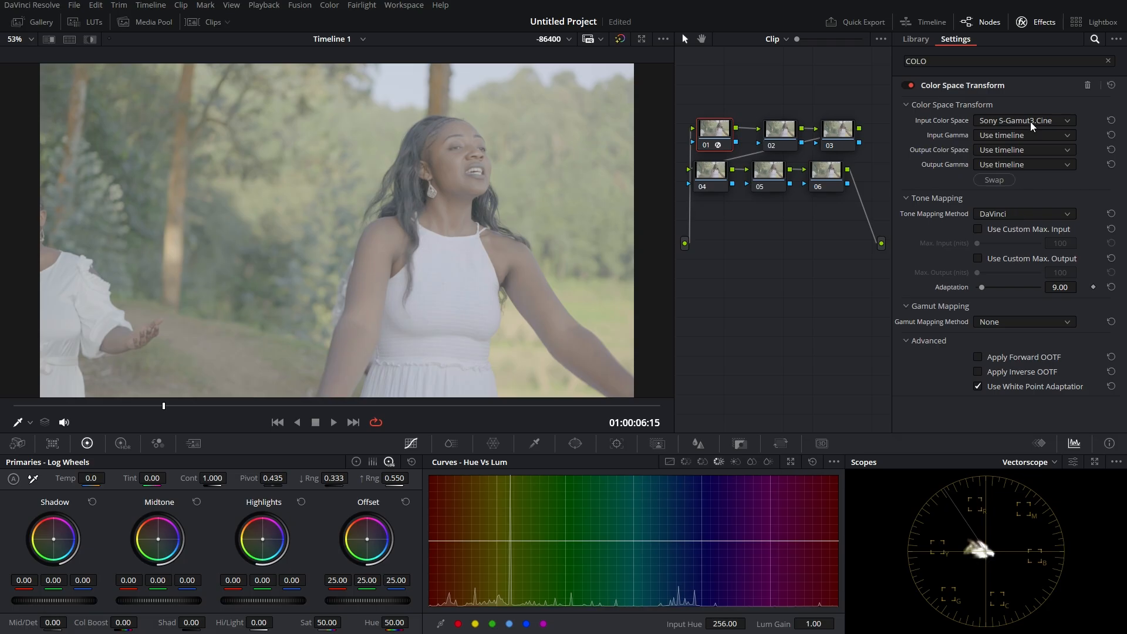
Set the Color Space Transform's input gamma to Sony S-Log3 and check the image up close.
left_click(1010, 134)
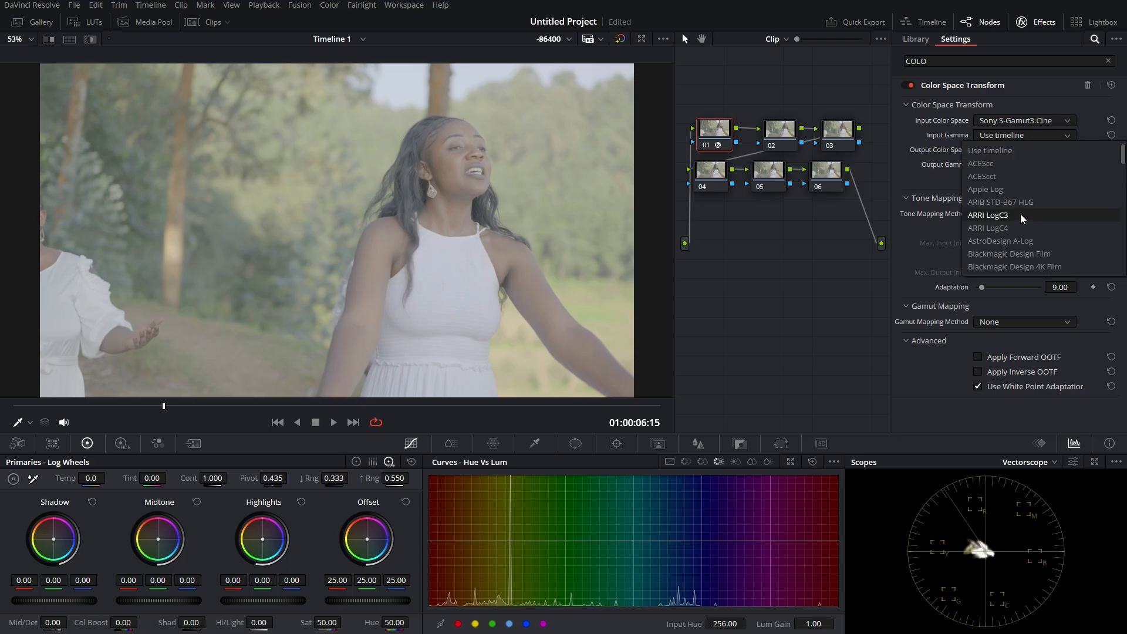
scroll(1020, 213, "down", 6)
scroll(1021, 214, "down", 3)
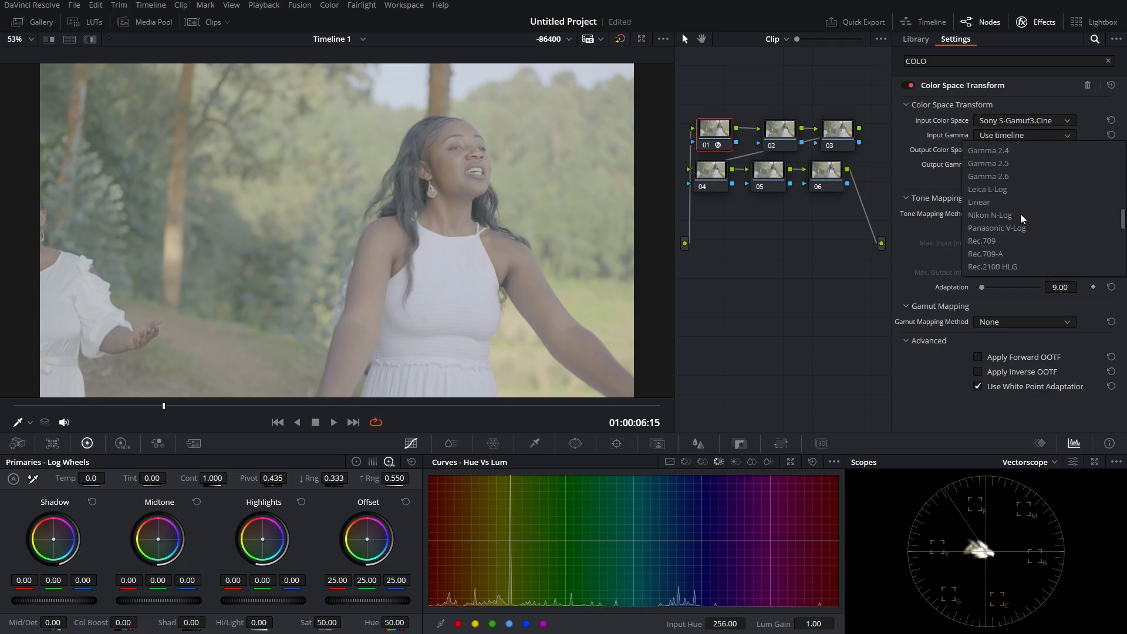
scroll(1016, 199, "down", 3)
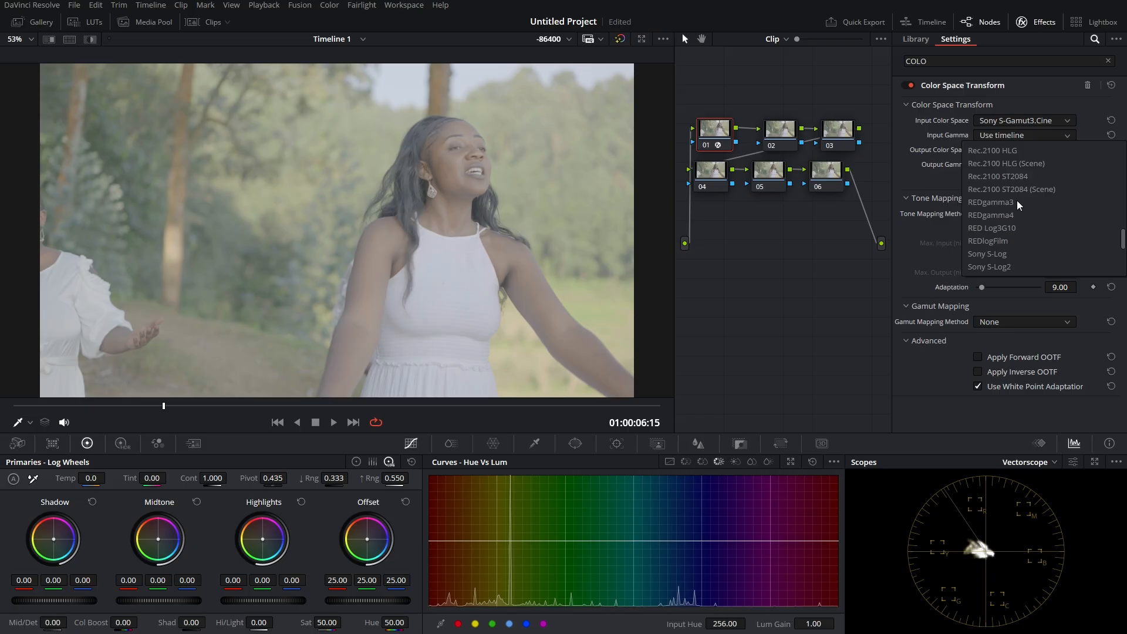
scroll(1006, 219, "down", 3)
left_click(1005, 231)
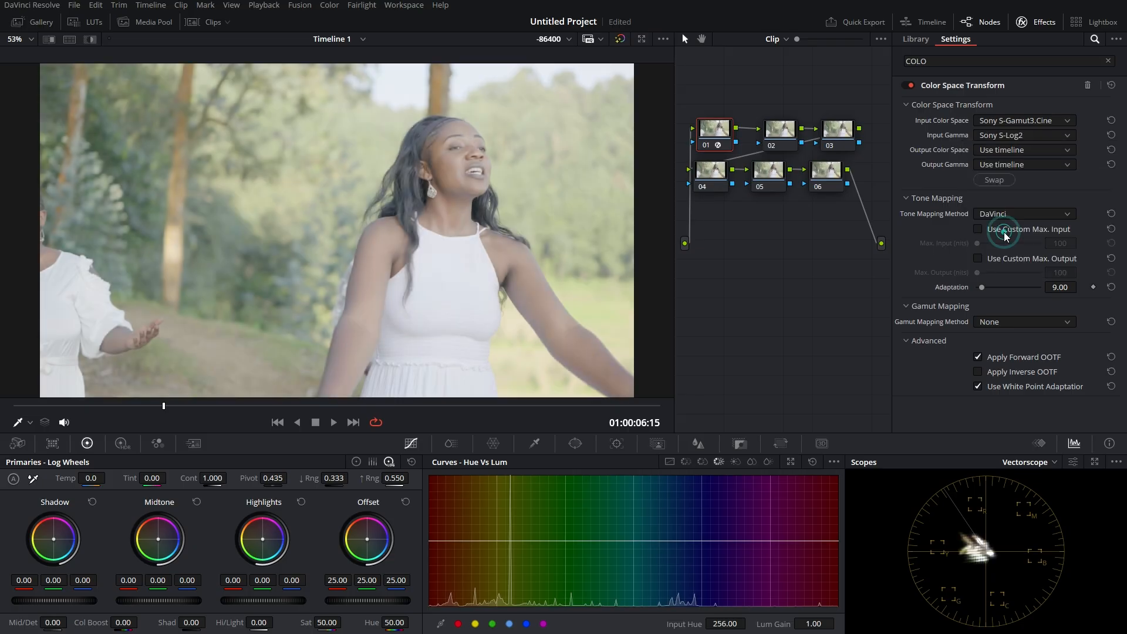
left_click(1005, 135)
left_click(988, 239)
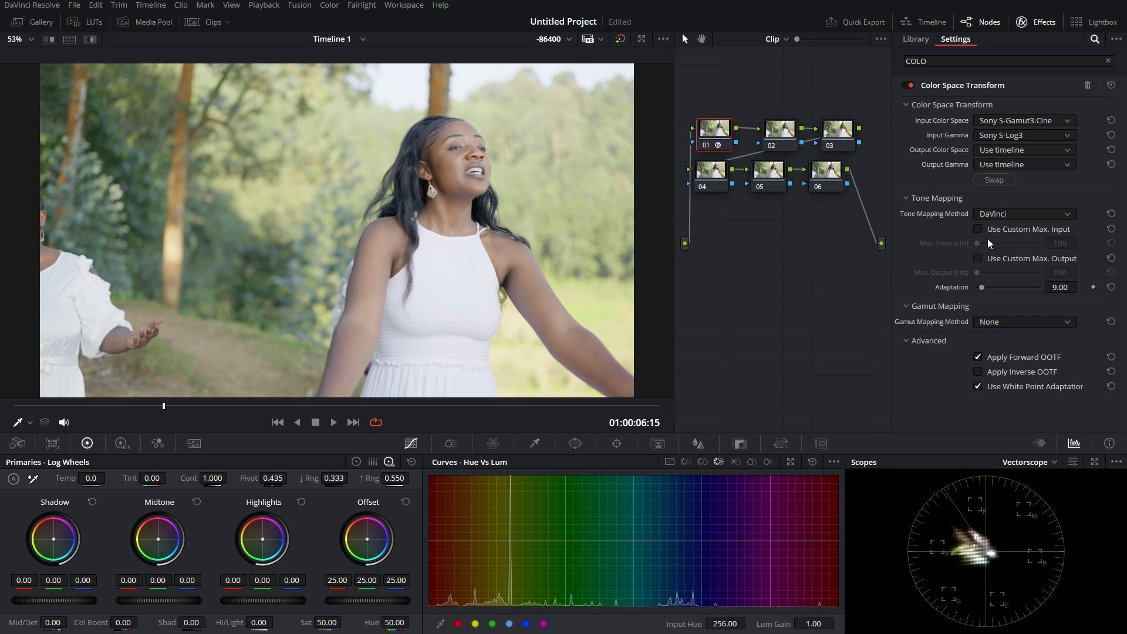
scroll(467, 146, "up", 3)
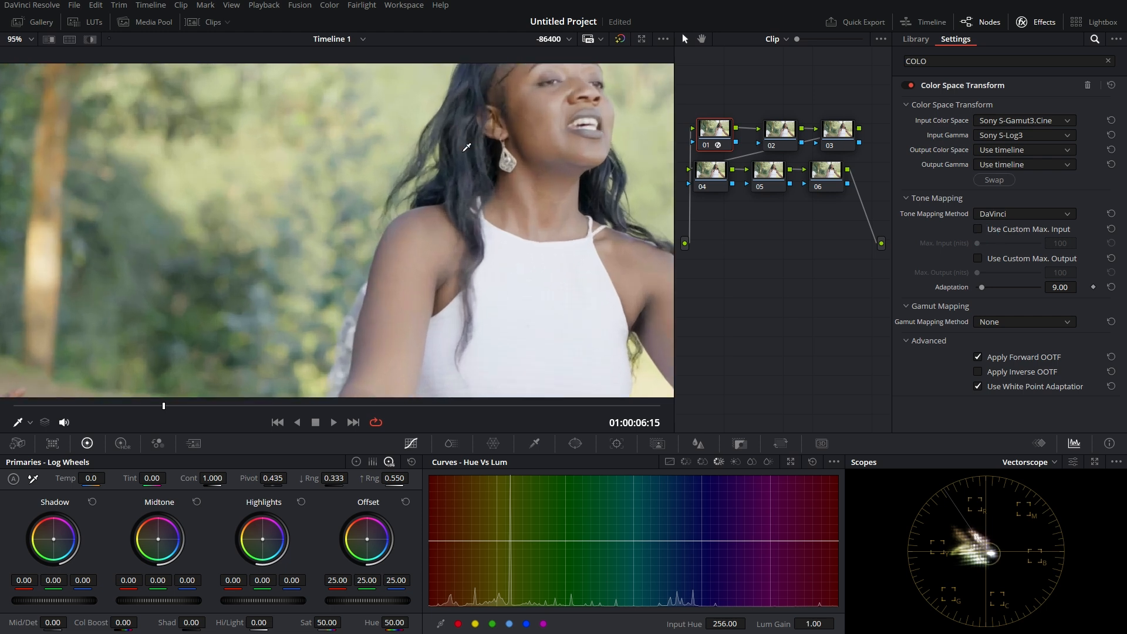
scroll(467, 147, "down", 3)
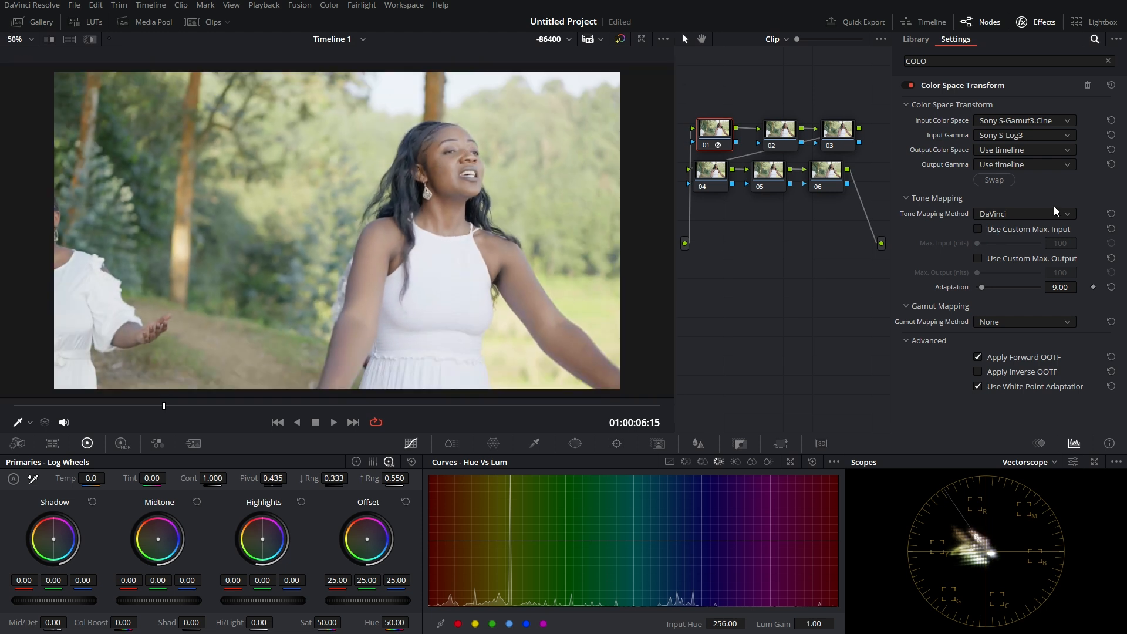
Set the transform's output color space to Rec.709 and its output gamma to Rec.709-A.
left_click(991, 151)
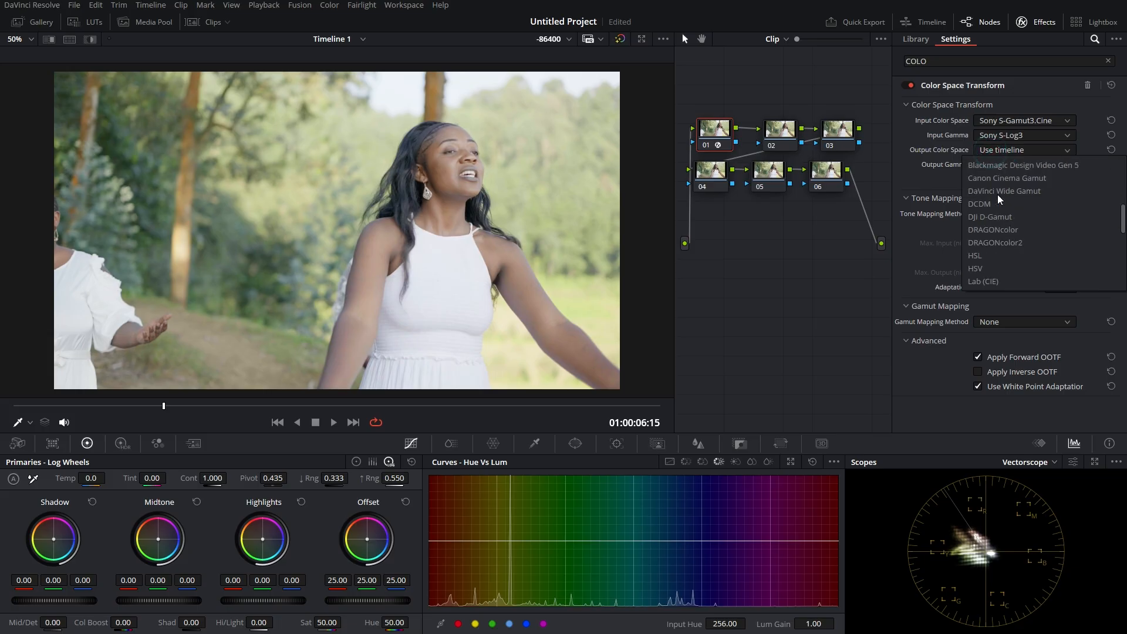
scroll(999, 195, "down", 5)
left_click(996, 191)
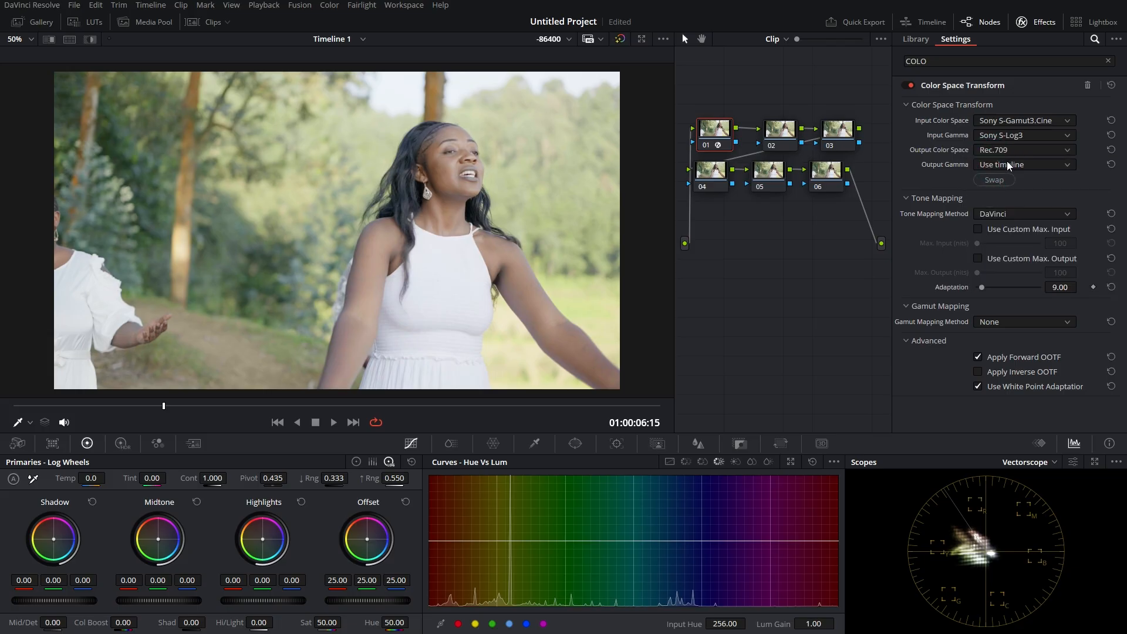
left_click(1006, 161)
scroll(988, 246, "down", 4)
scroll(988, 246, "down", 3)
left_click(991, 206)
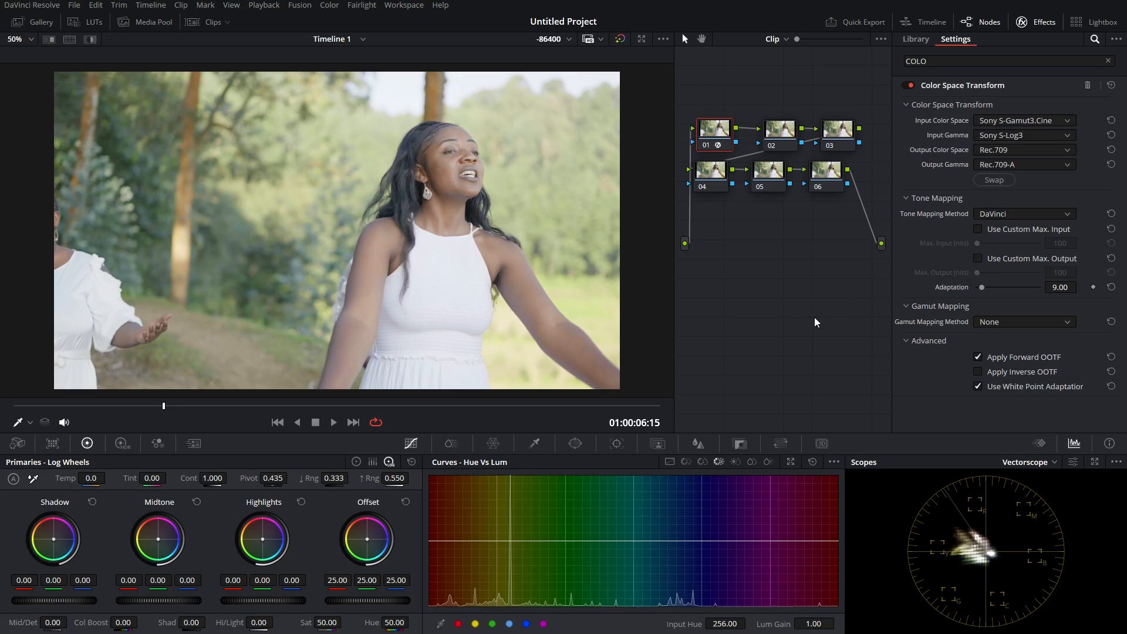
Move the playhead to 01:00:10:15 and lower Hi/Light on node 02 to -44.50.
left_click(88, 406)
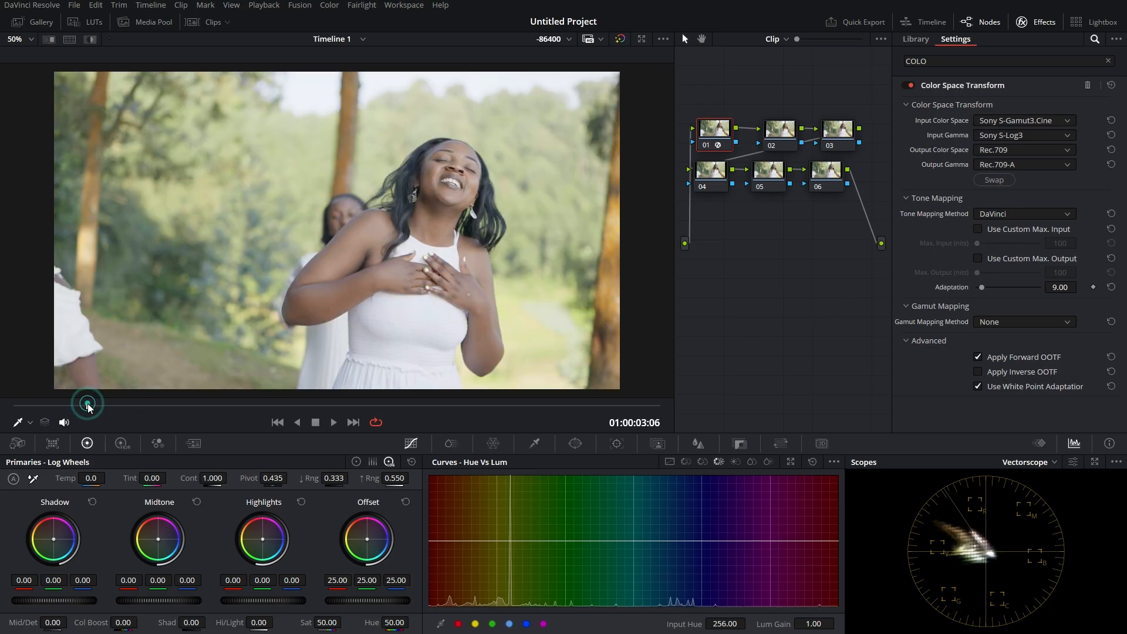
left_click_drag(88, 406, 254, 394)
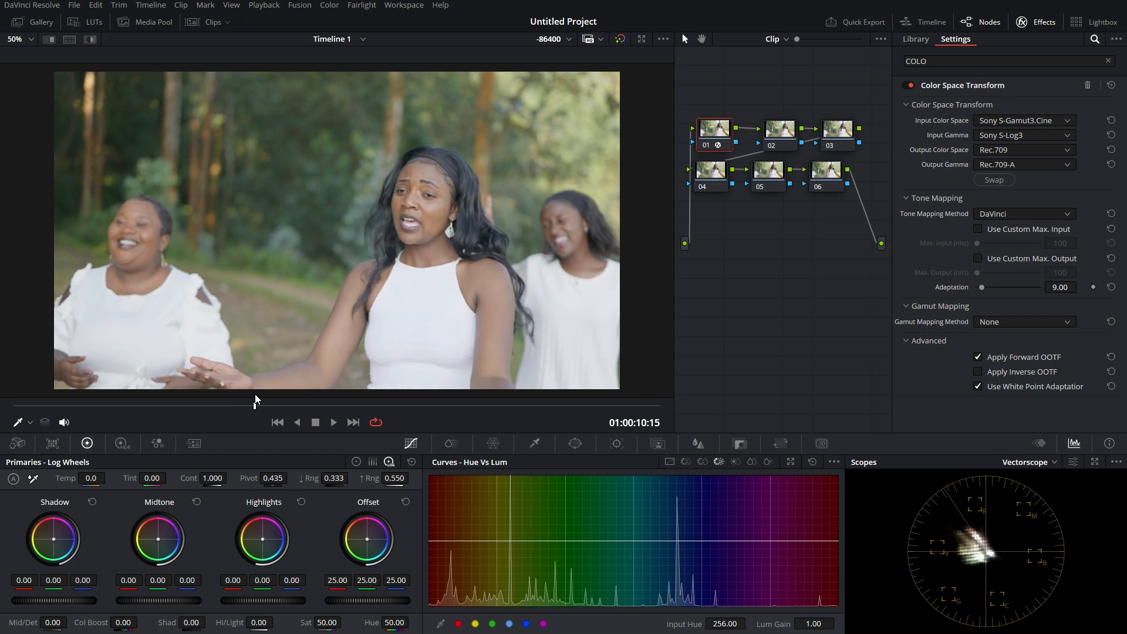
left_click(787, 134)
left_click(786, 133)
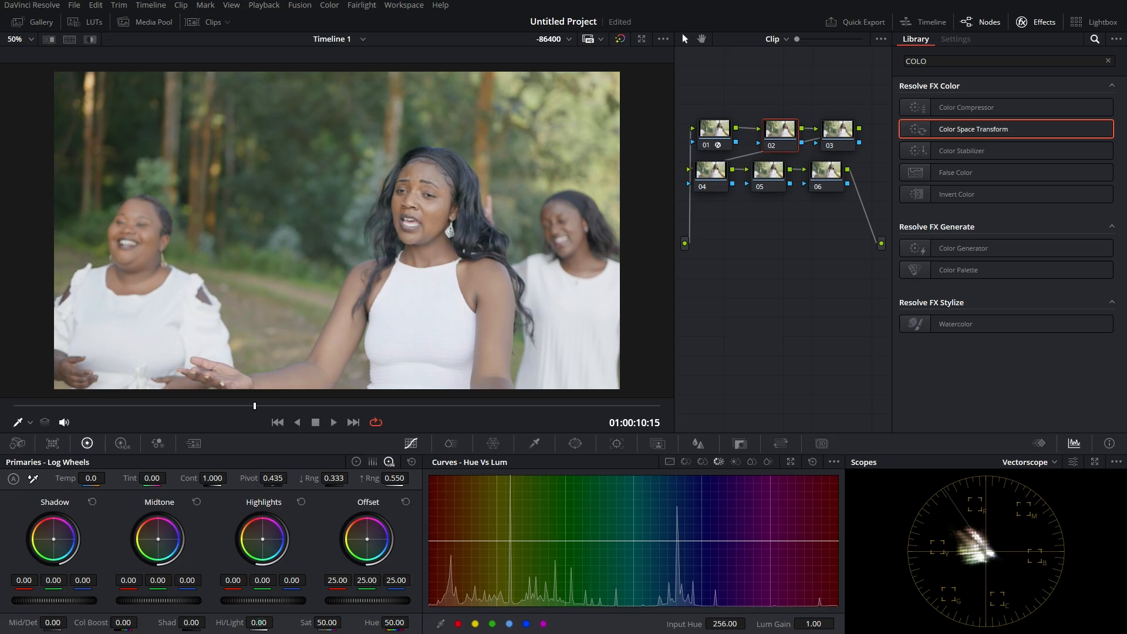
left_click_drag(259, 623, 276, 622)
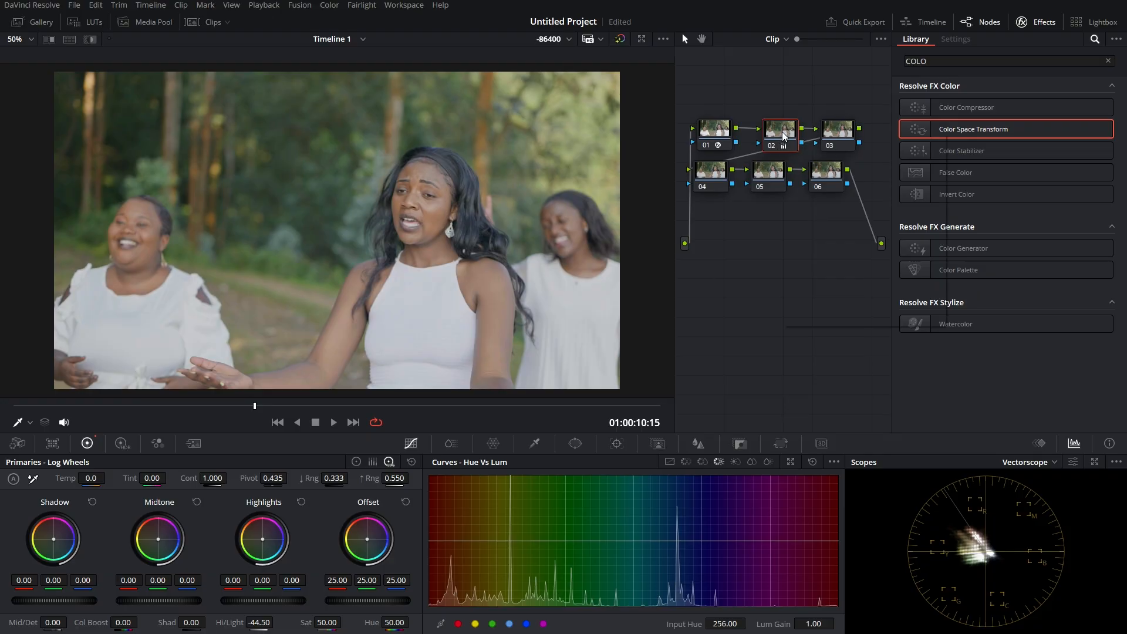
Label node 02 as HIGHLIGHT.
right_click(783, 135)
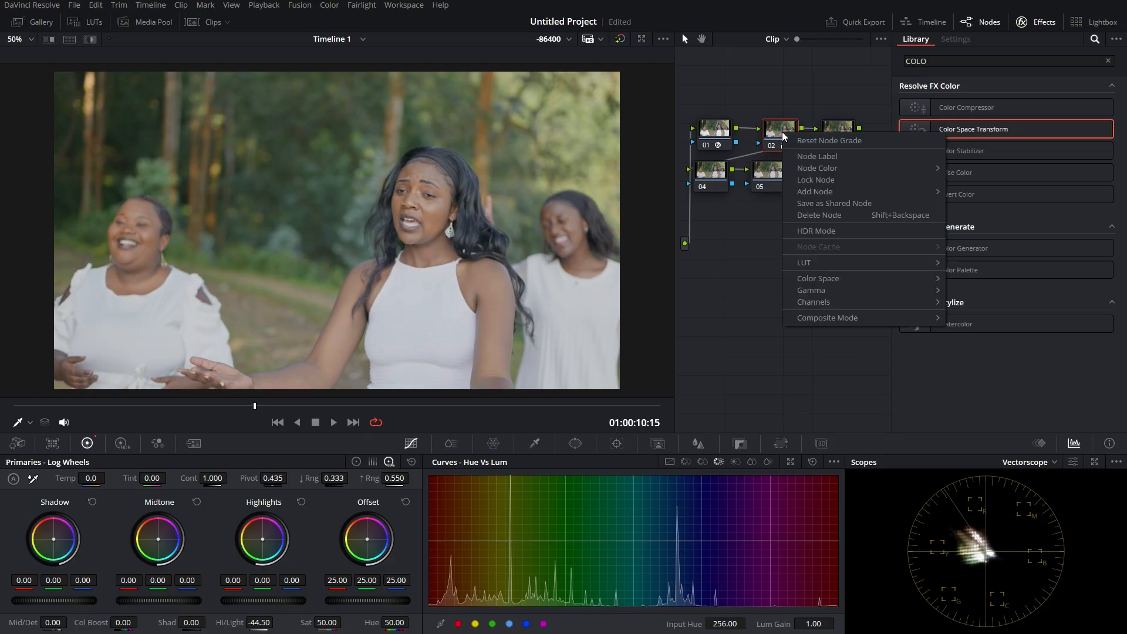
left_click(804, 154)
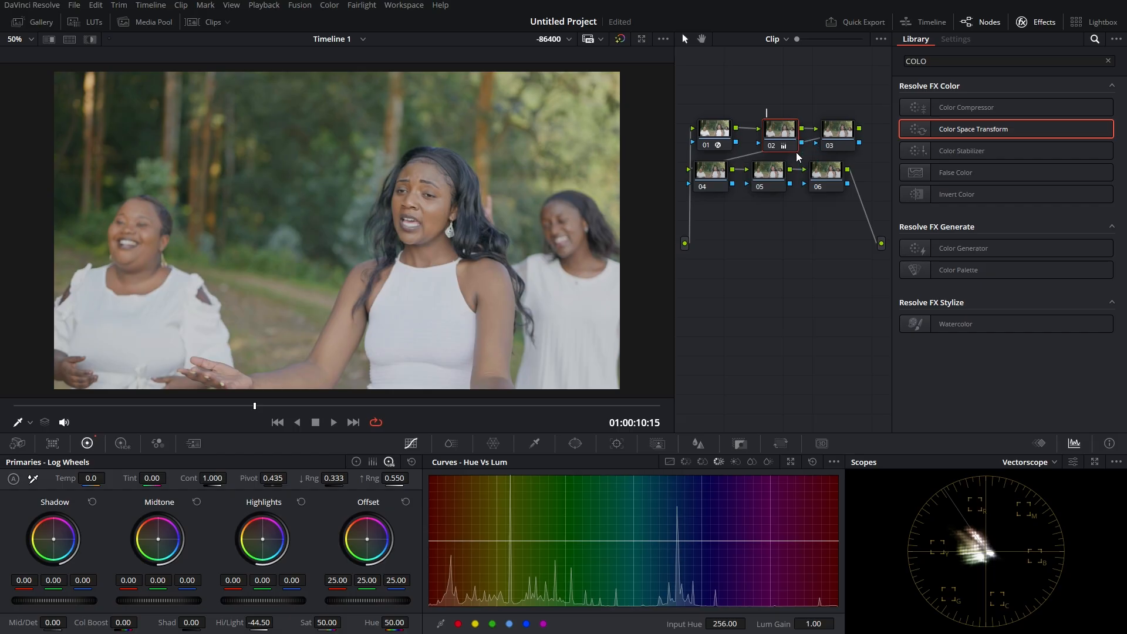
type("HIGH")
type("LIGHT")
Label the node holding the Color Space Transform as CST.
left_click(710, 132)
right_click(711, 130)
left_click(733, 151)
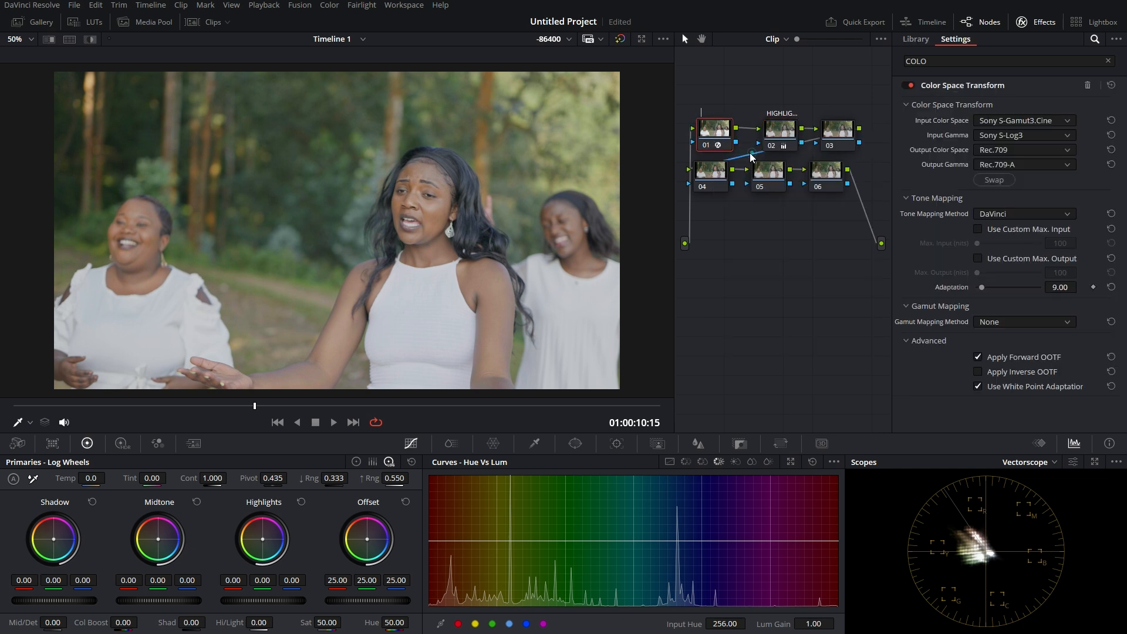
type("CST")
Label node 03 as LOOK.
left_click(837, 130)
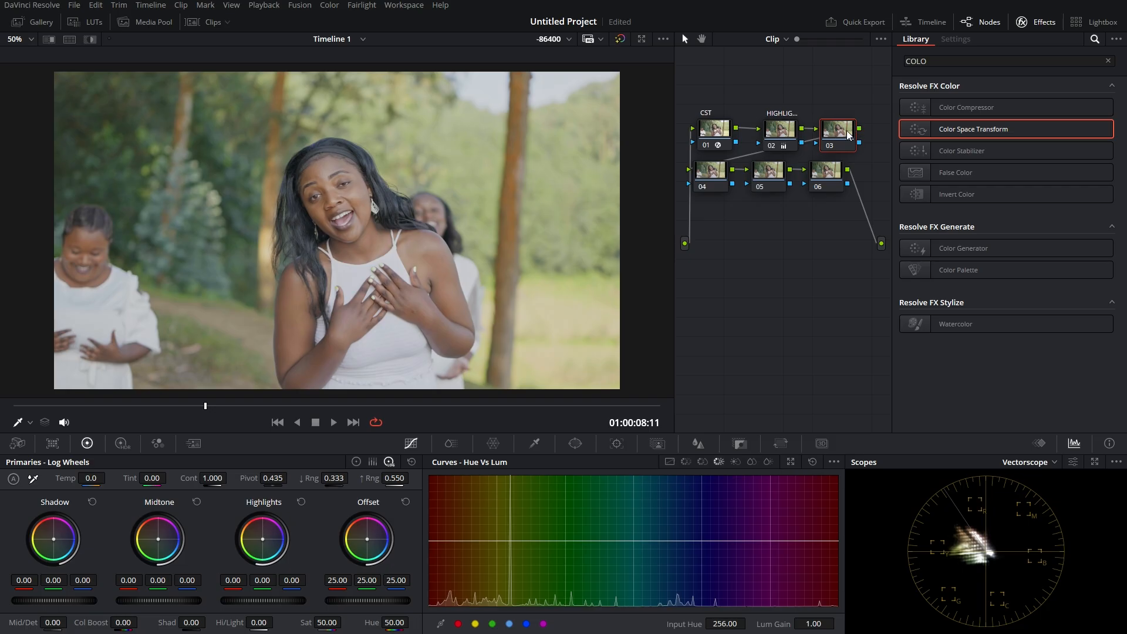
right_click(839, 136)
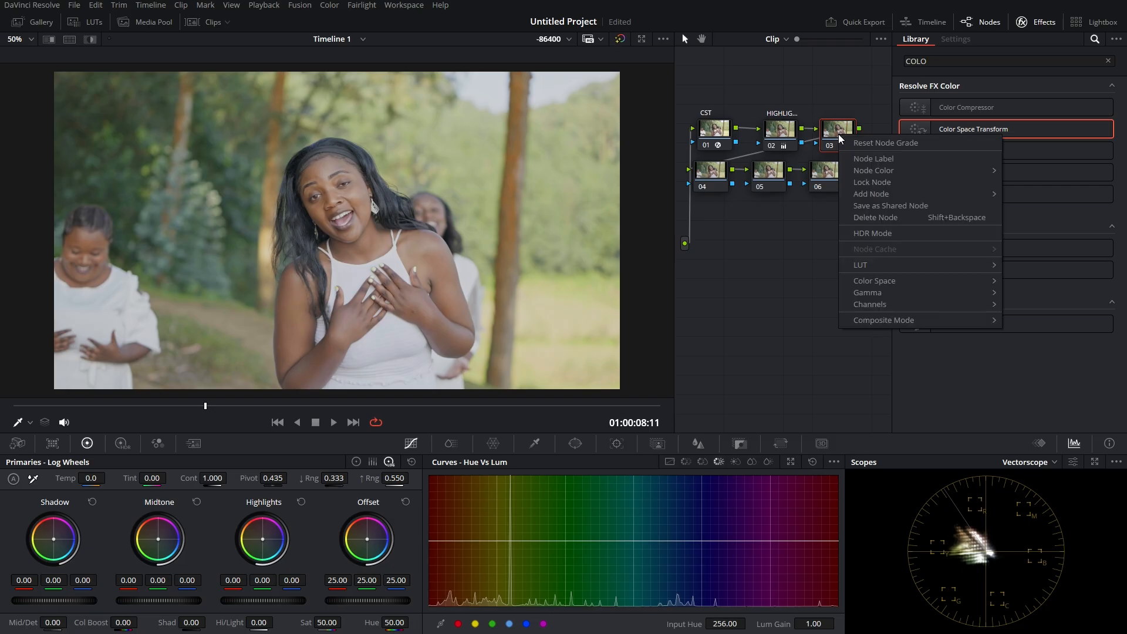
left_click(876, 160)
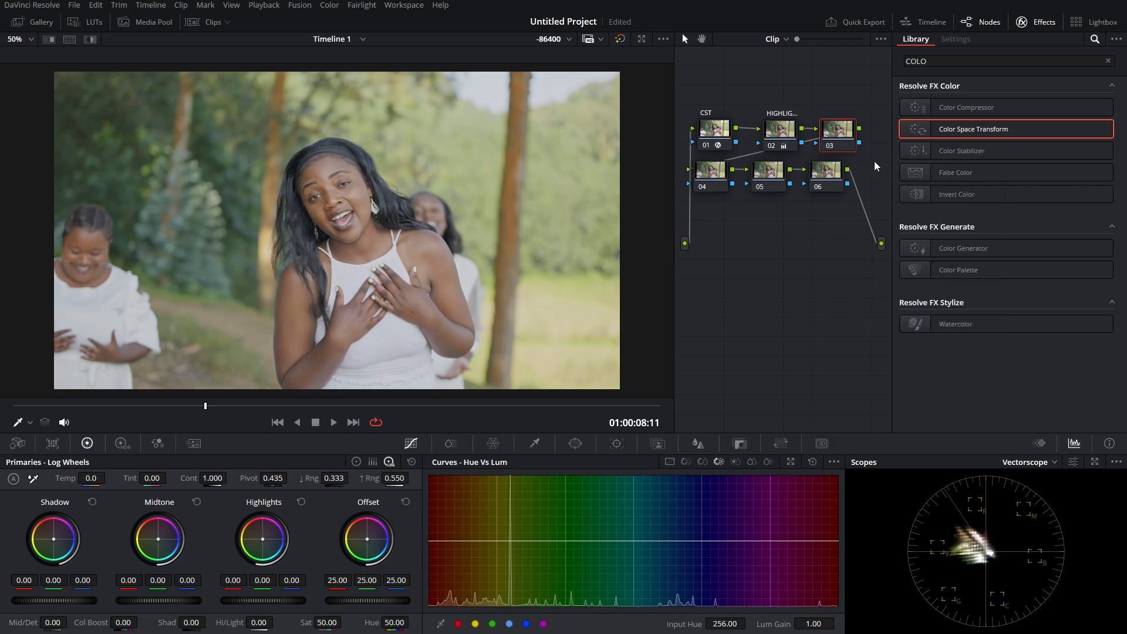
type("LOOK")
On the LOOK node, anchor orange-yellow and red-magenta in the Hue Vs Sat curve and lower the greens through magentas to about 0.07 saturation.
left_click(836, 131)
left_click(702, 461)
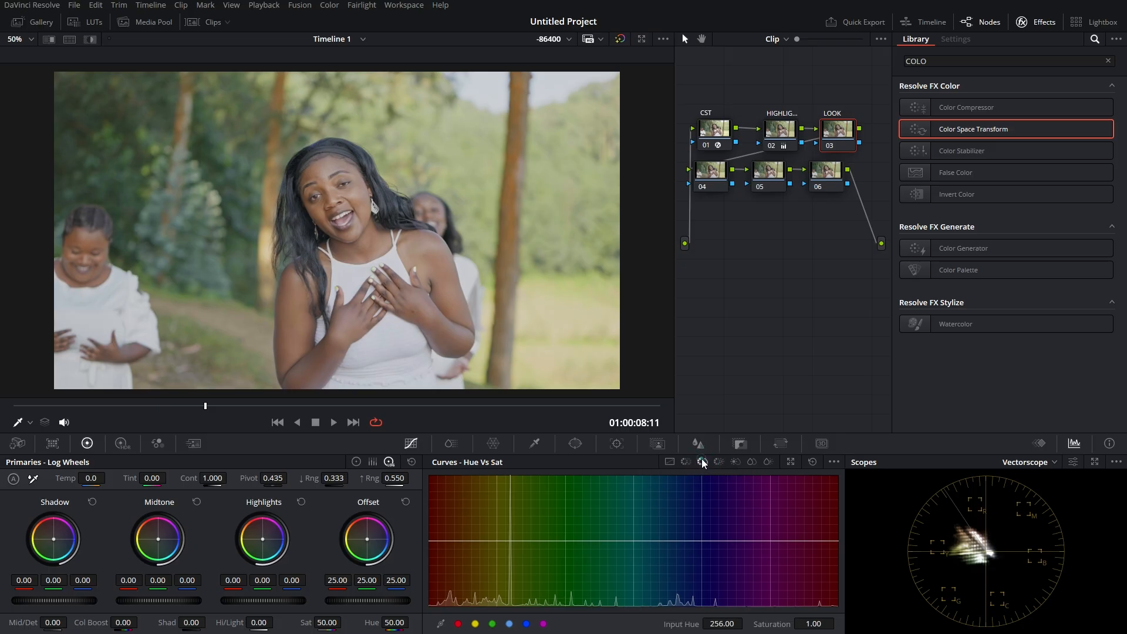
left_click(702, 460)
left_click(498, 541)
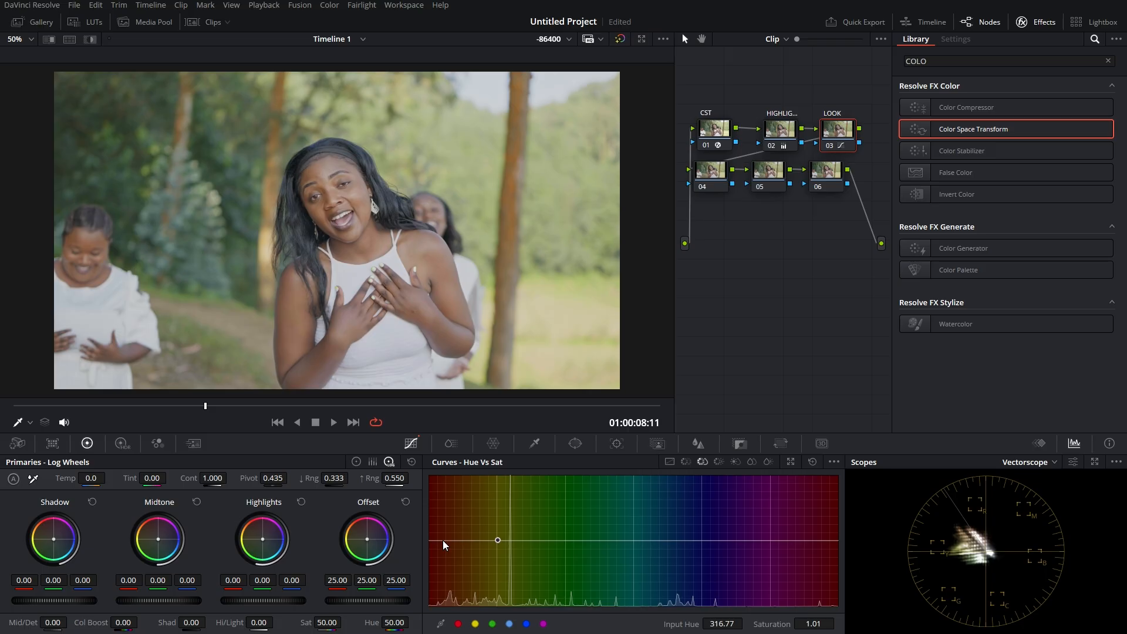
left_click(829, 540)
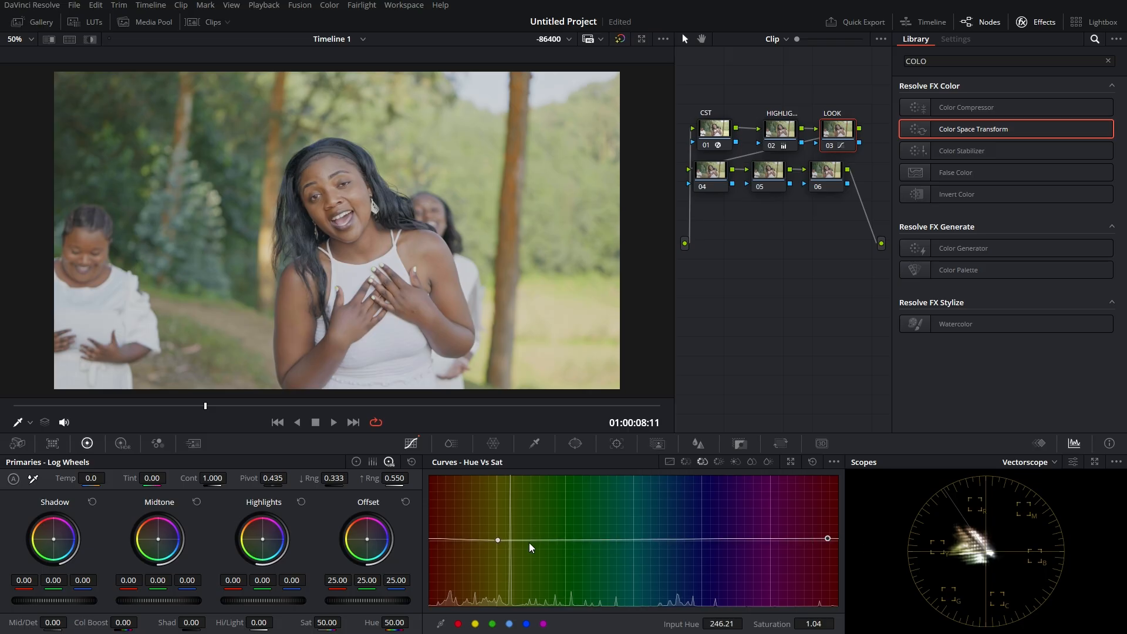
left_click_drag(542, 539, 522, 594)
left_click_drag(784, 540, 789, 604)
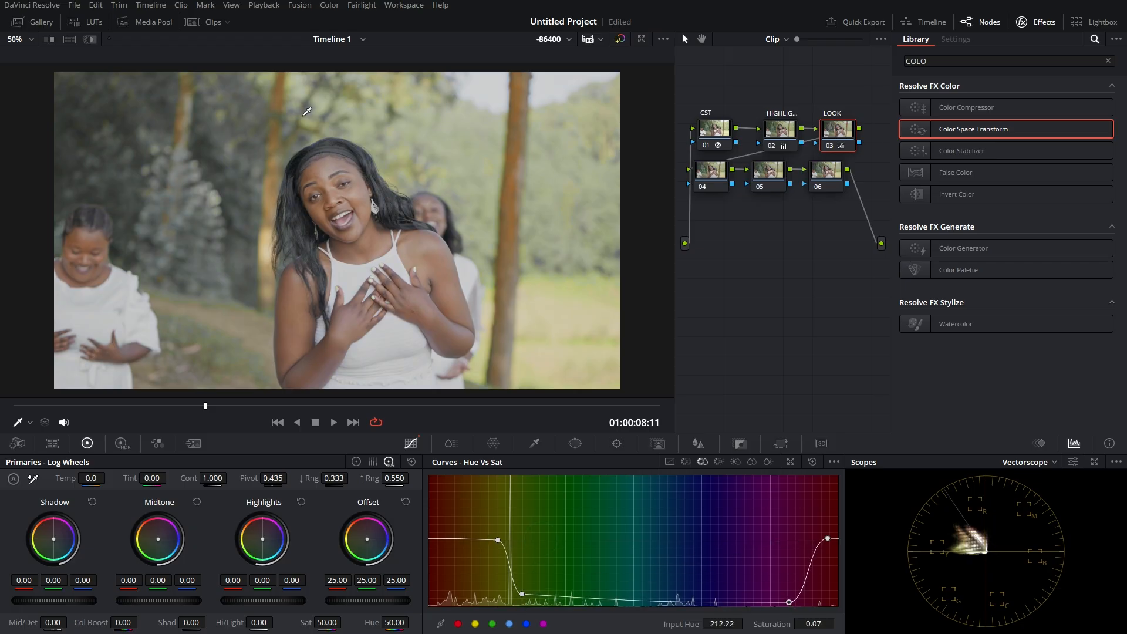
Extend the Hue Vs Sat dip into yellow and orange with points at 0.00 and 0.08 saturation, and move the red-magenta anchor to hue 250.33.
left_click(482, 539)
left_click_drag(498, 539, 491, 612)
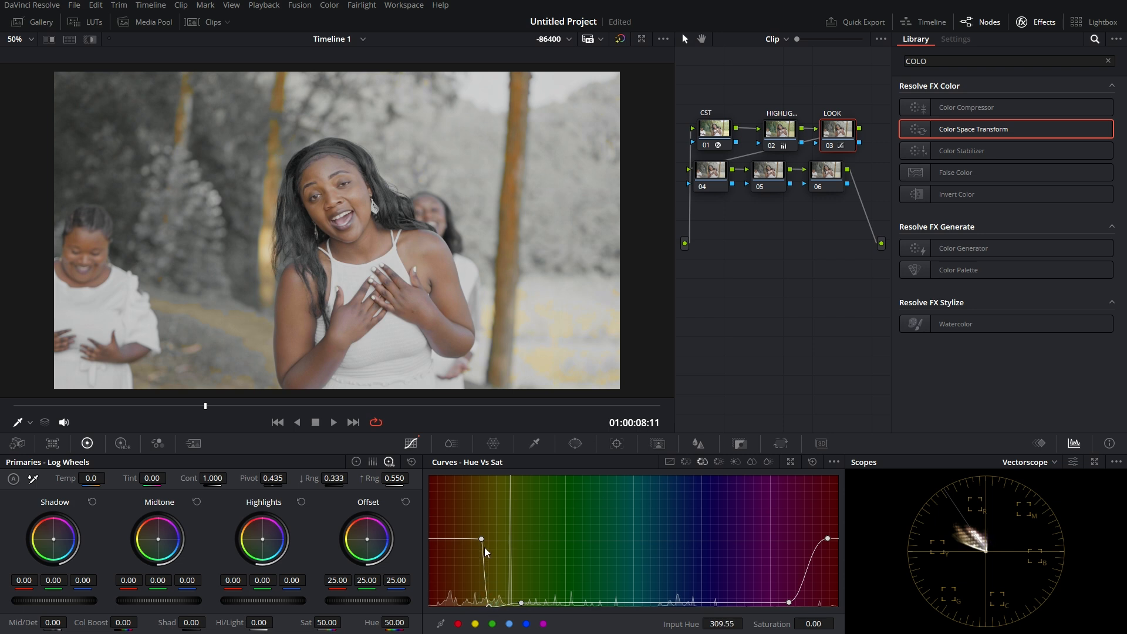
left_click_drag(481, 539, 457, 597)
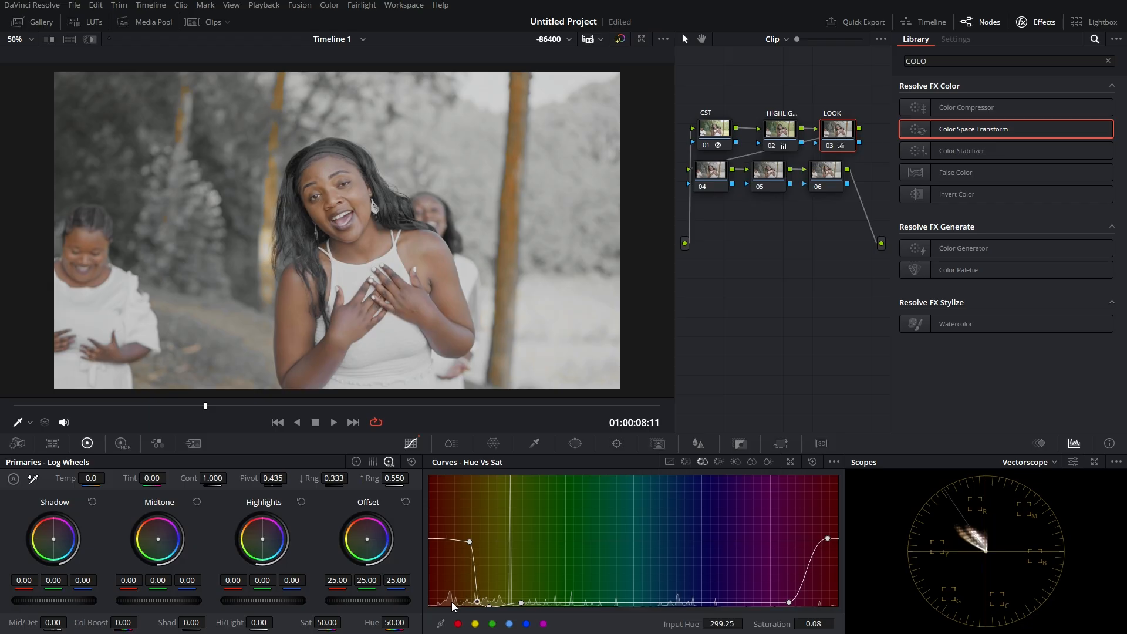
left_click(828, 539)
mouse_move(829, 540)
left_mouse_down()
mouse_move(833, 581)
mouse_move(833, 541)
left_mouse_up()
Check the desaturation on the other shots and raise the orange Hue Vs Sat point at hue 299.26 to 0.53 saturation.
left_click_drag(144, 405, 59, 406)
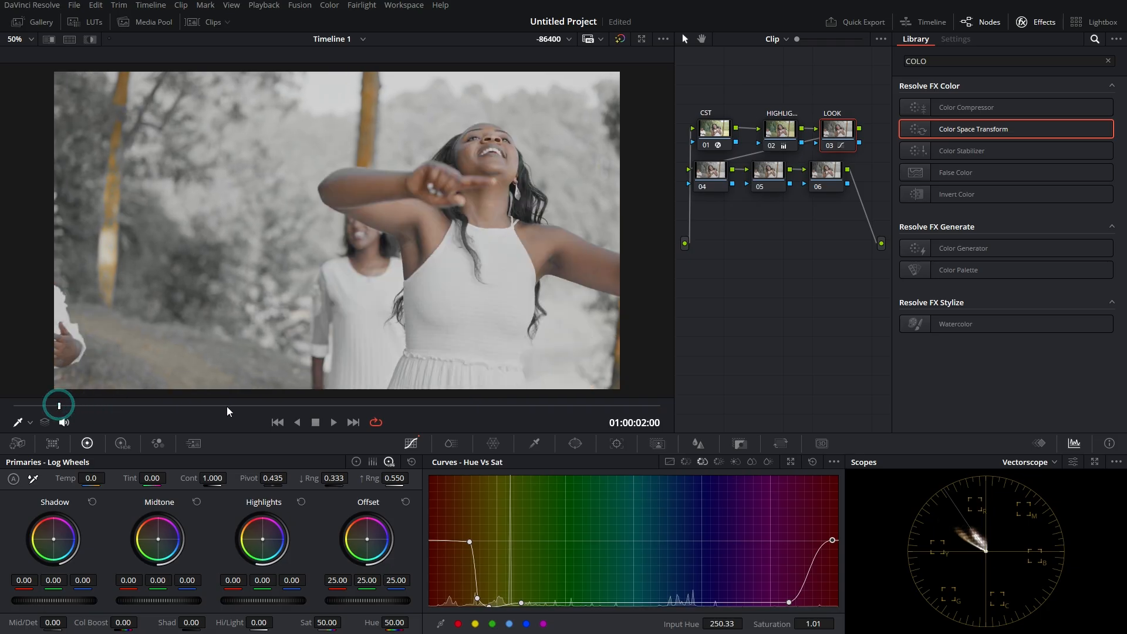
left_click_drag(227, 406, 250, 409)
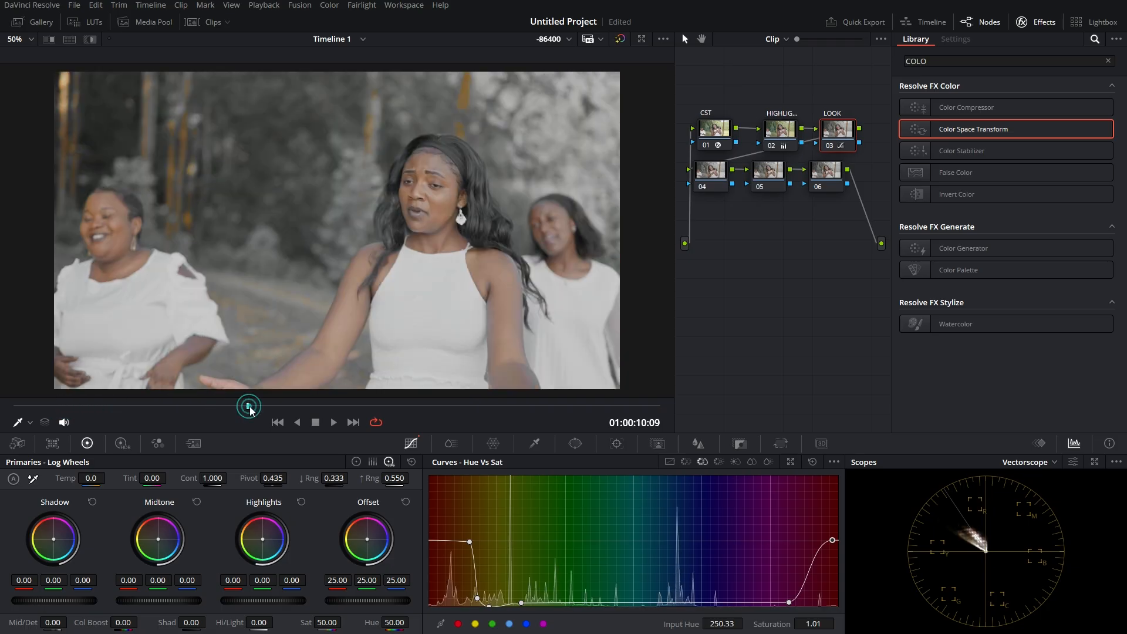
left_click(288, 407)
left_click_drag(393, 405, 548, 407)
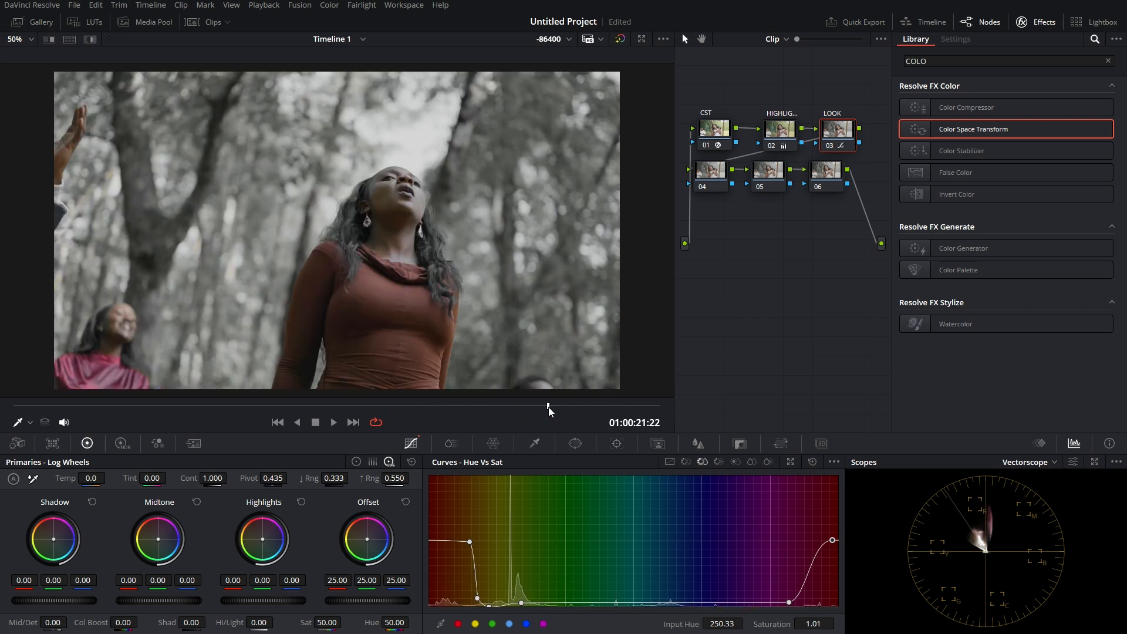
left_click_drag(476, 544, 475, 544)
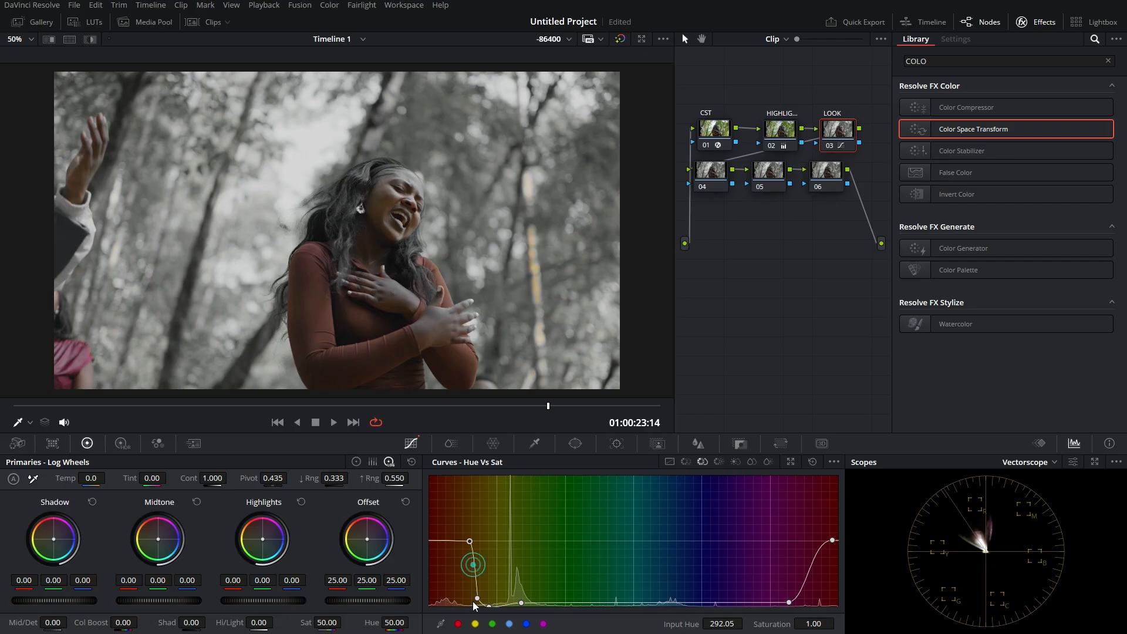
left_click_drag(477, 598, 477, 572)
At 01:00:04:13, darken yellow-green through magenta in the LOOK node's Hue Vs Lum curve, with lum gain points at 0.43 and 0.48 between two neutral anchors.
left_click_drag(155, 405, 117, 406)
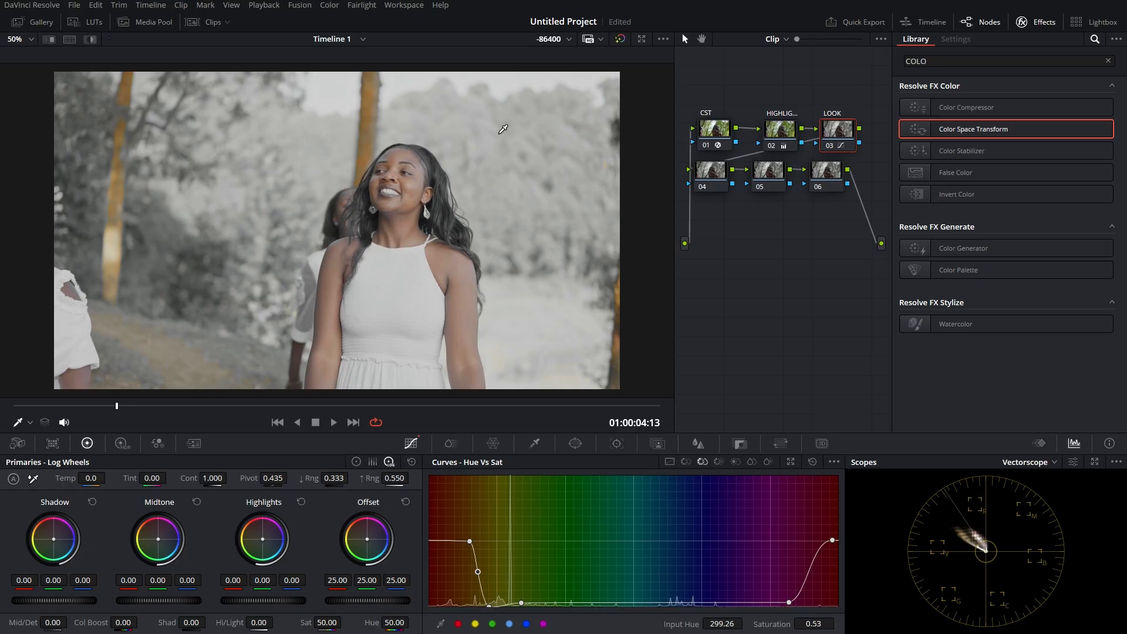
left_click(721, 461)
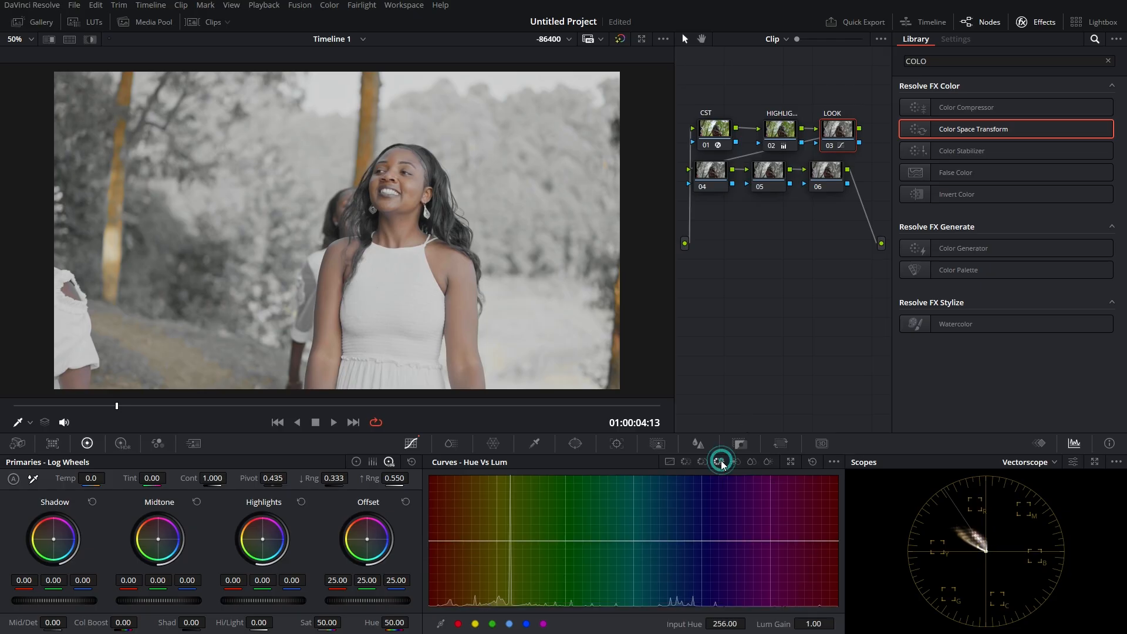
left_click(478, 540)
left_click(826, 540)
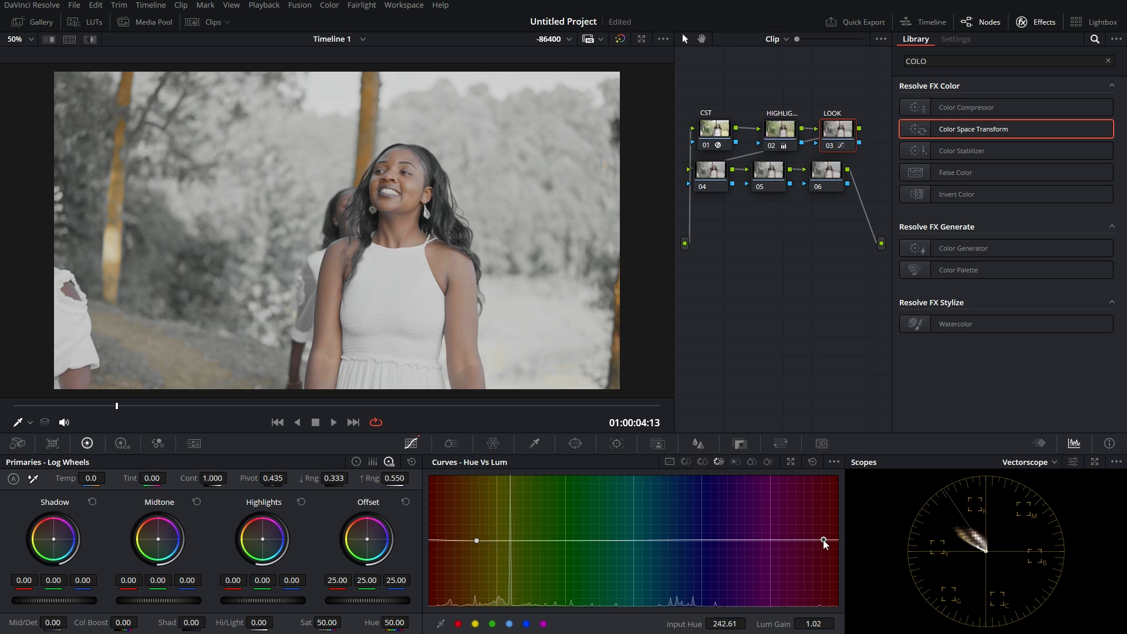
left_click(543, 539)
left_click_drag(543, 539, 548, 577)
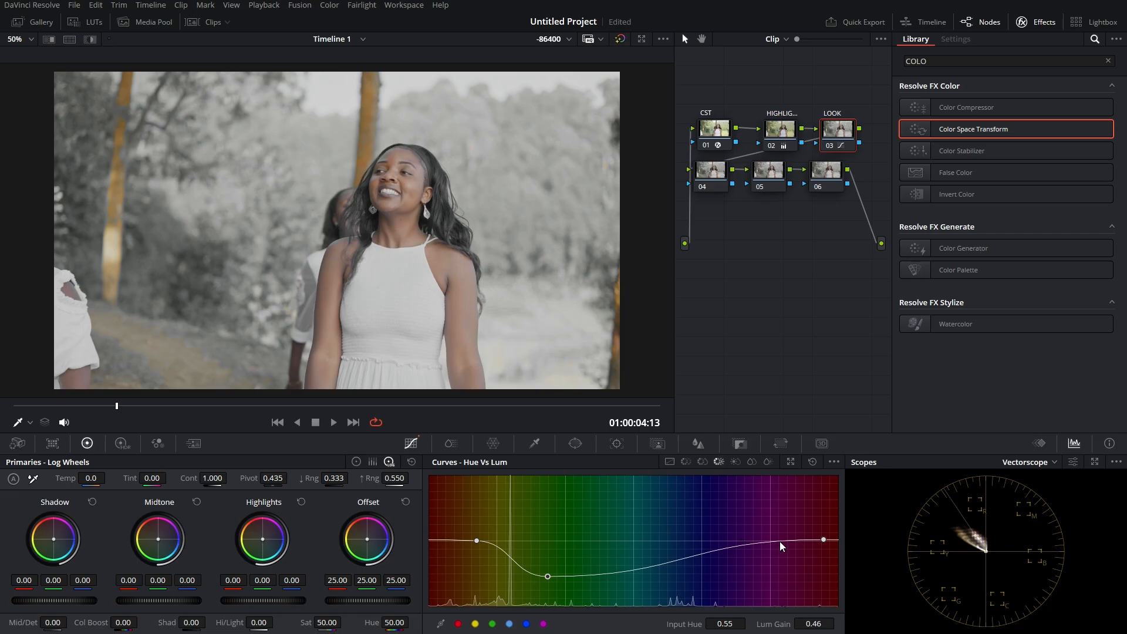
left_click_drag(780, 542, 785, 577)
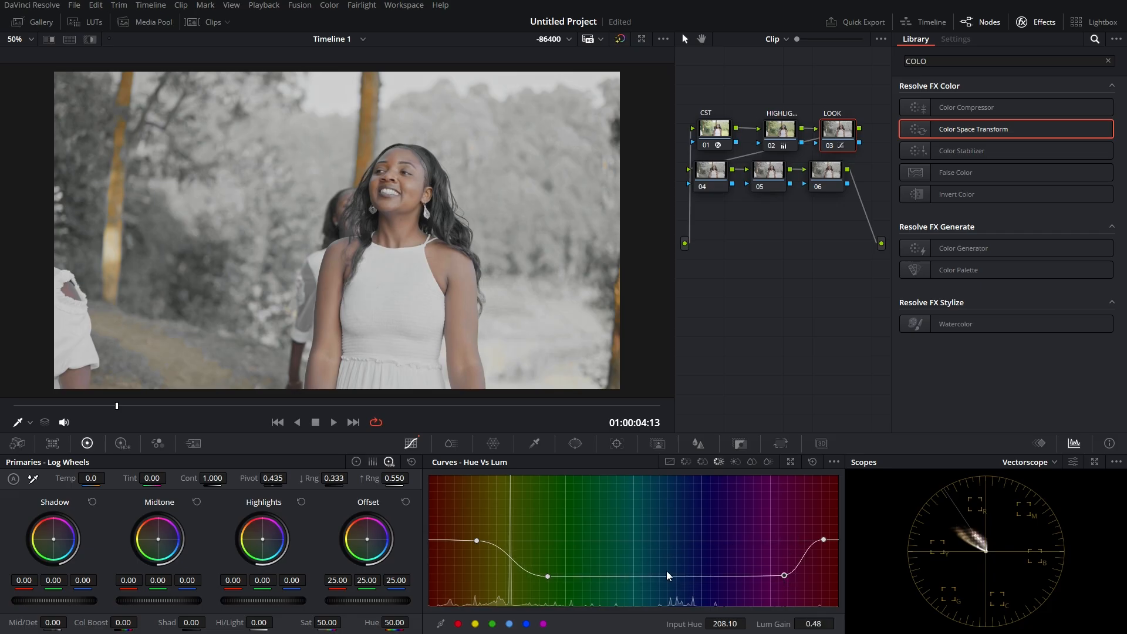
left_click_drag(545, 576, 534, 579)
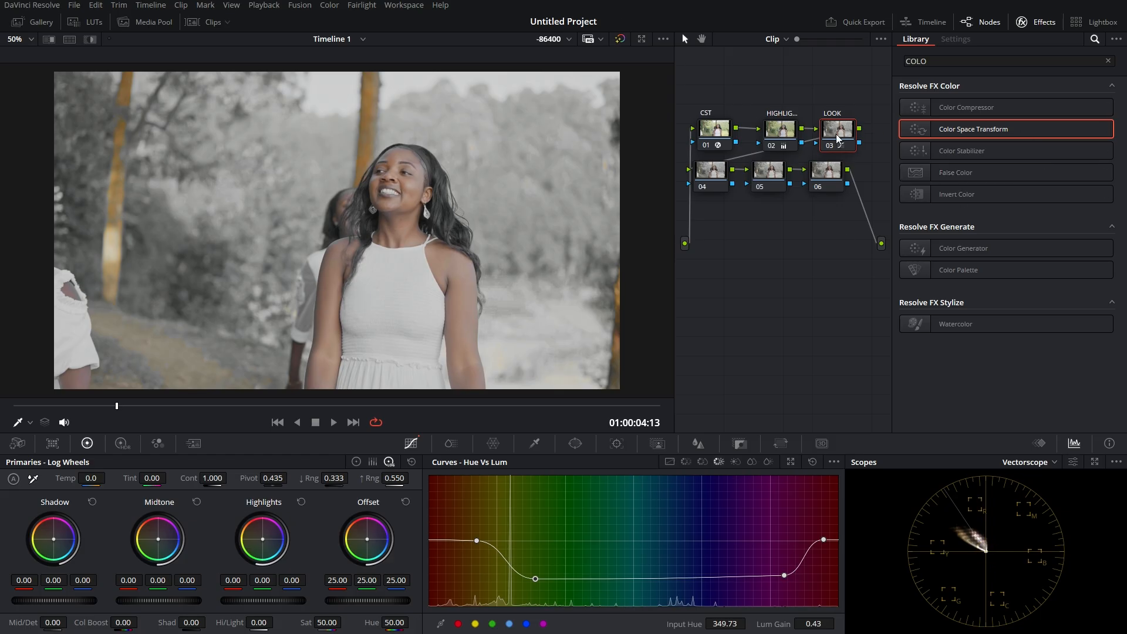
Lower Hi/Light on the HIGHLIGHT node to -75.00 and check it on other shots of the timeline.
left_click(780, 129)
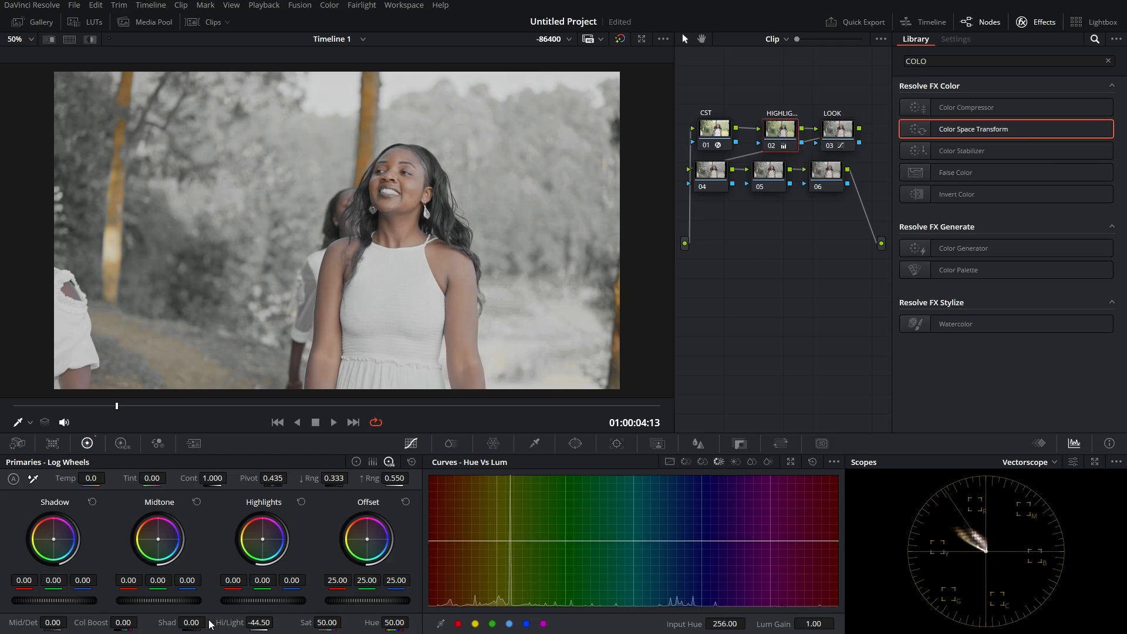
mouse_move(259, 622)
left_mouse_down()
mouse_move(218, 622)
mouse_move(265, 622)
left_mouse_up()
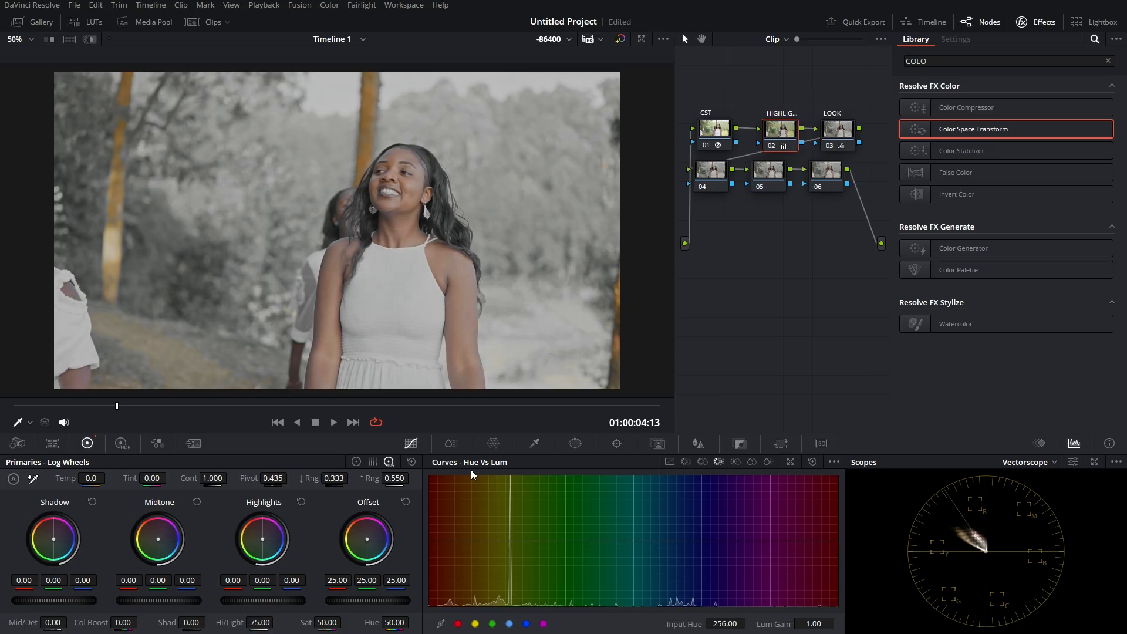
left_click(209, 405)
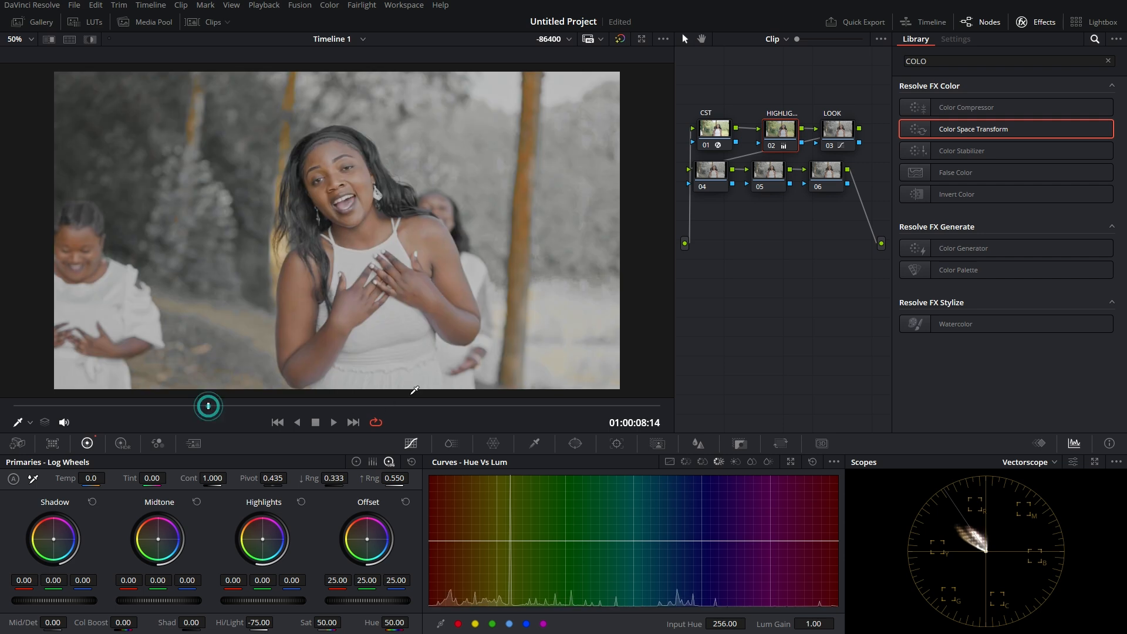
left_click(428, 405)
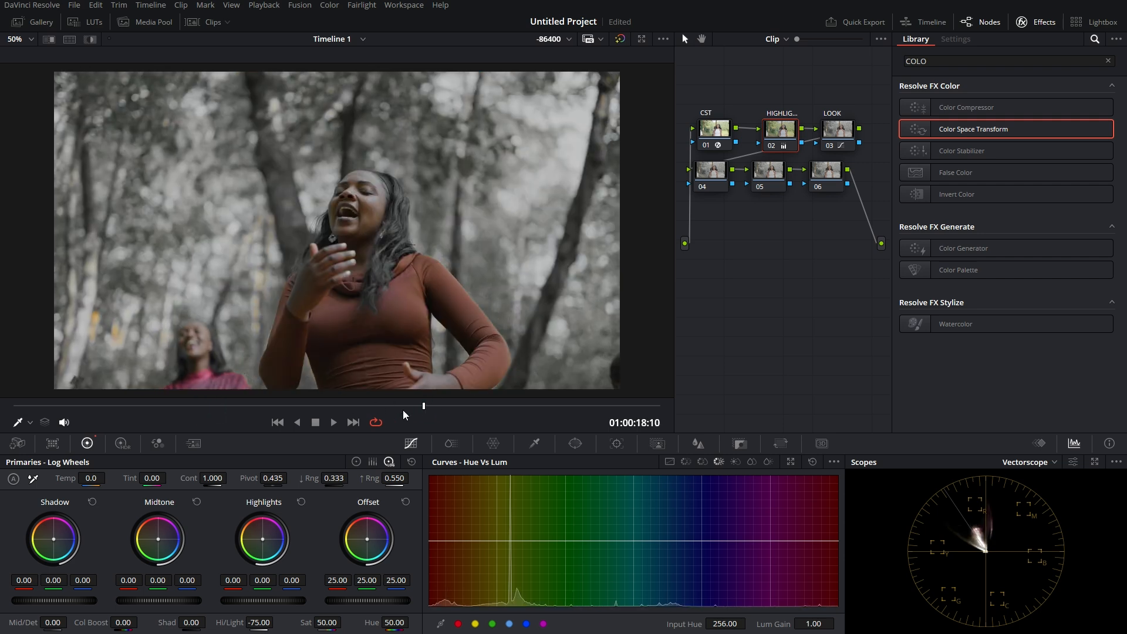
At 01:00:07:13, sample the lead woman's skin on node 04 with the HSL Qualifier and show the selection highlight.
left_click_drag(403, 410, 185, 420)
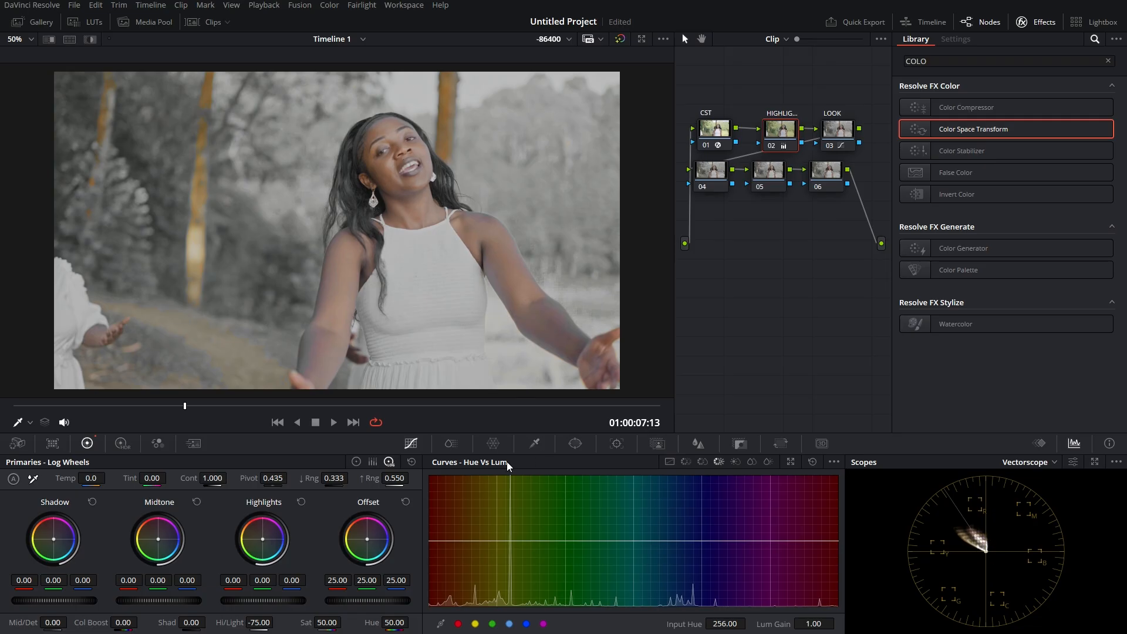
left_click(707, 179)
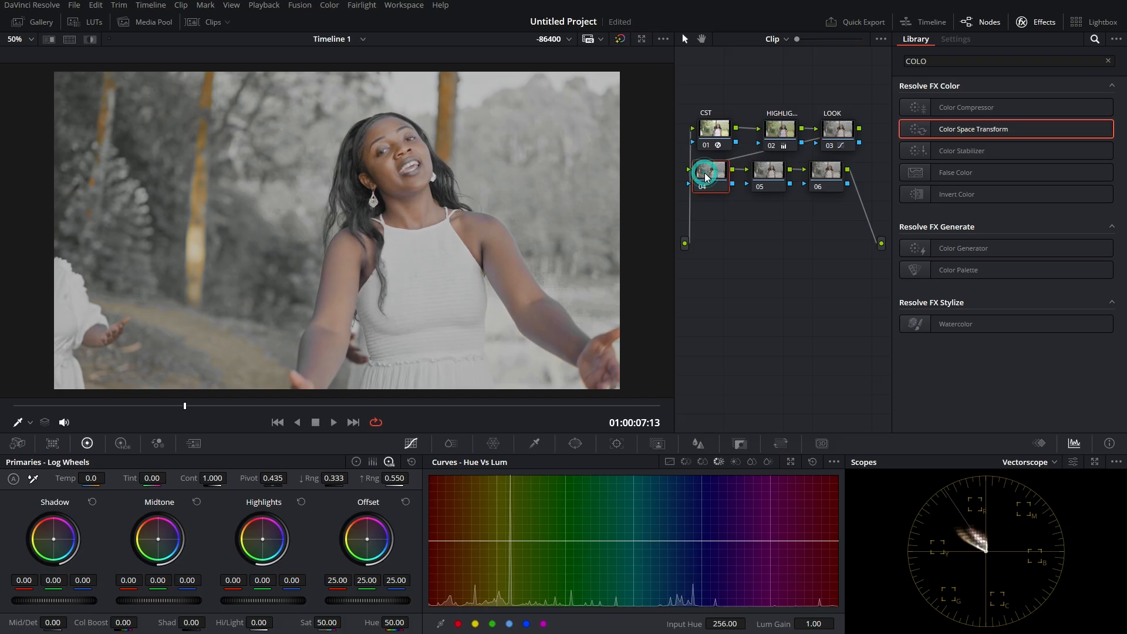
left_click(536, 445)
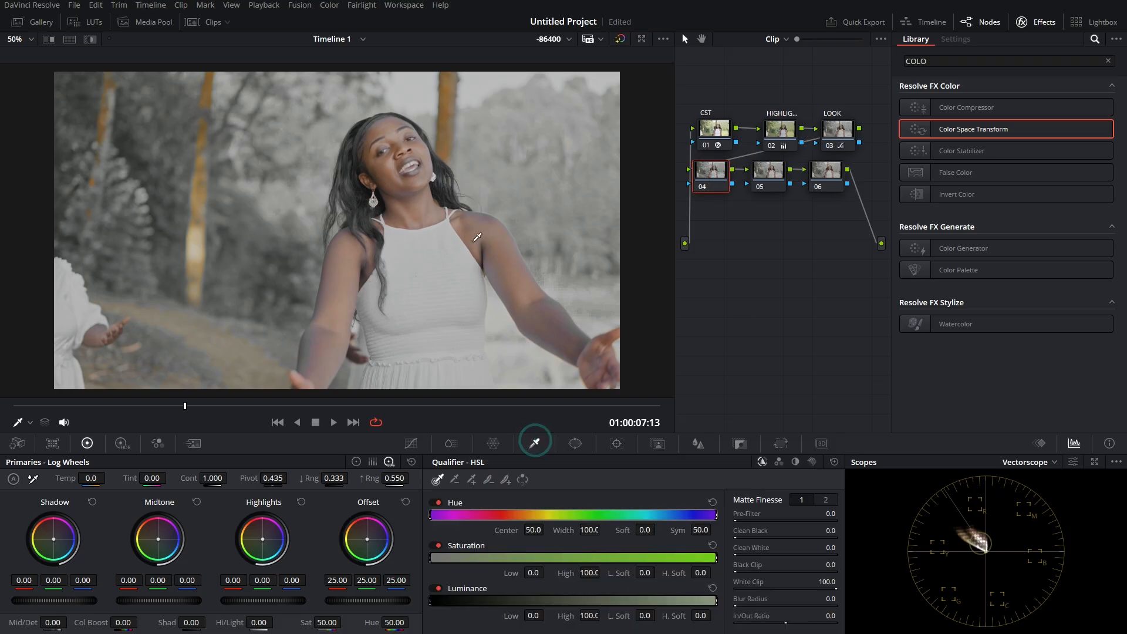
left_click(409, 195)
left_click_drag(411, 194, 419, 204)
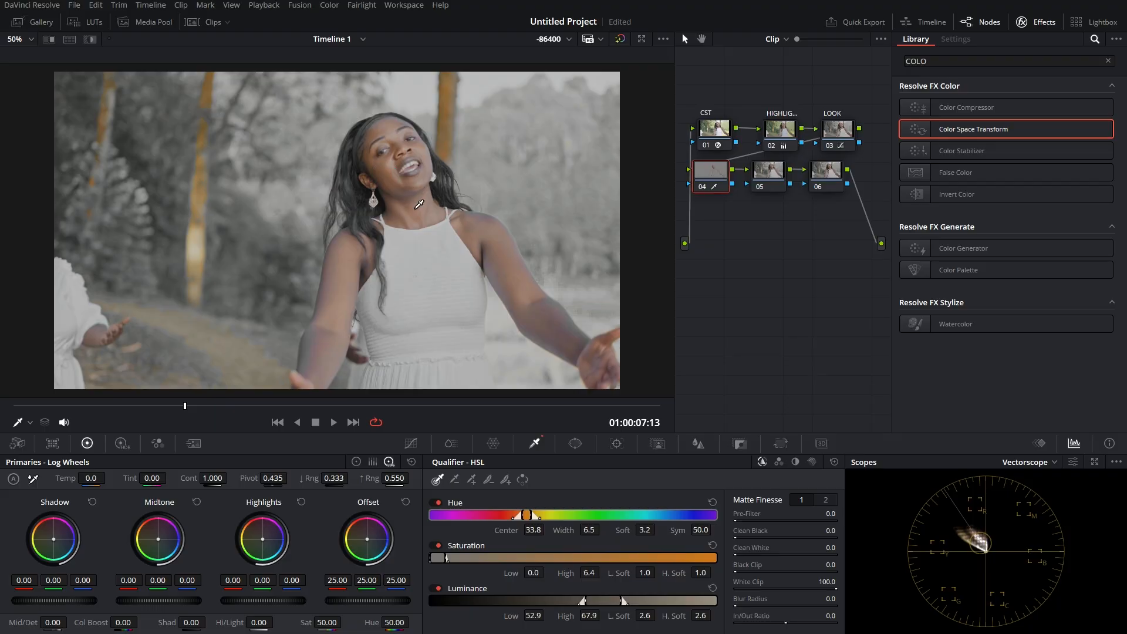
key("shift+h")
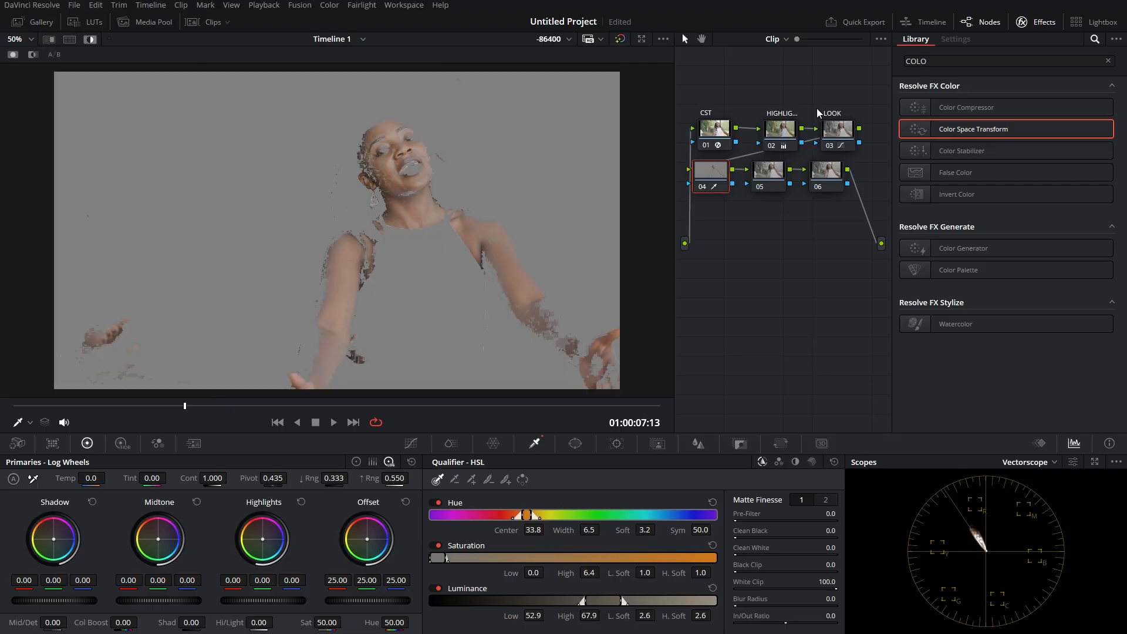
Refine the skin qualifier to hue center 31.1, width 24.8, saturation high 10.4, luminance 53.7 to 73.1 and blur radius 25.1.
mouse_move(533, 514)
left_mouse_down()
mouse_move(553, 514)
mouse_move(522, 515)
left_mouse_up()
mouse_move(446, 557)
left_mouse_down()
mouse_move(459, 558)
mouse_move(441, 562)
left_mouse_up()
left_click_drag(596, 605, 639, 601)
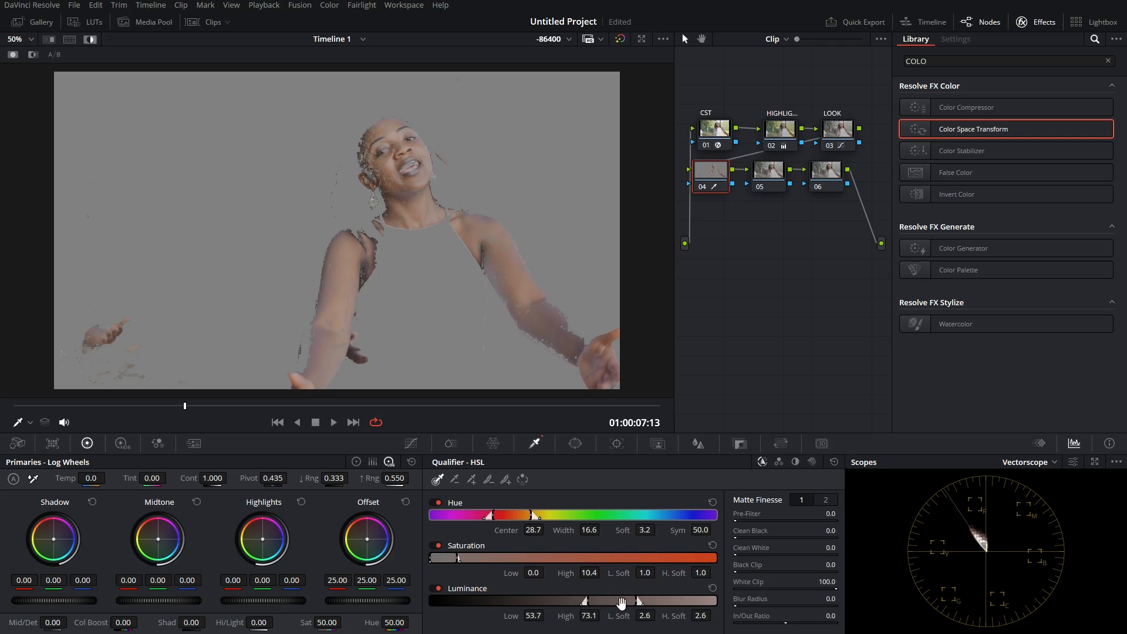
left_click_drag(497, 517, 549, 515)
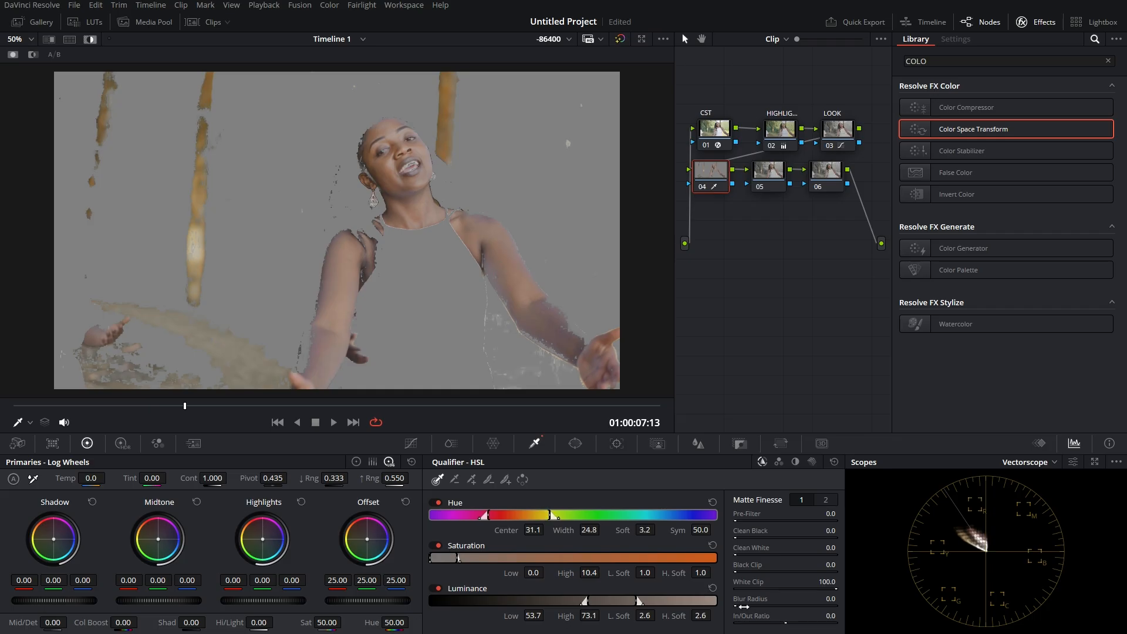
left_click_drag(740, 606, 744, 606)
Warm the qualified skin by shifting Gamma to red 0.04, green -0.01 and blue -0.02, and turn off the selection highlight.
left_click(356, 462)
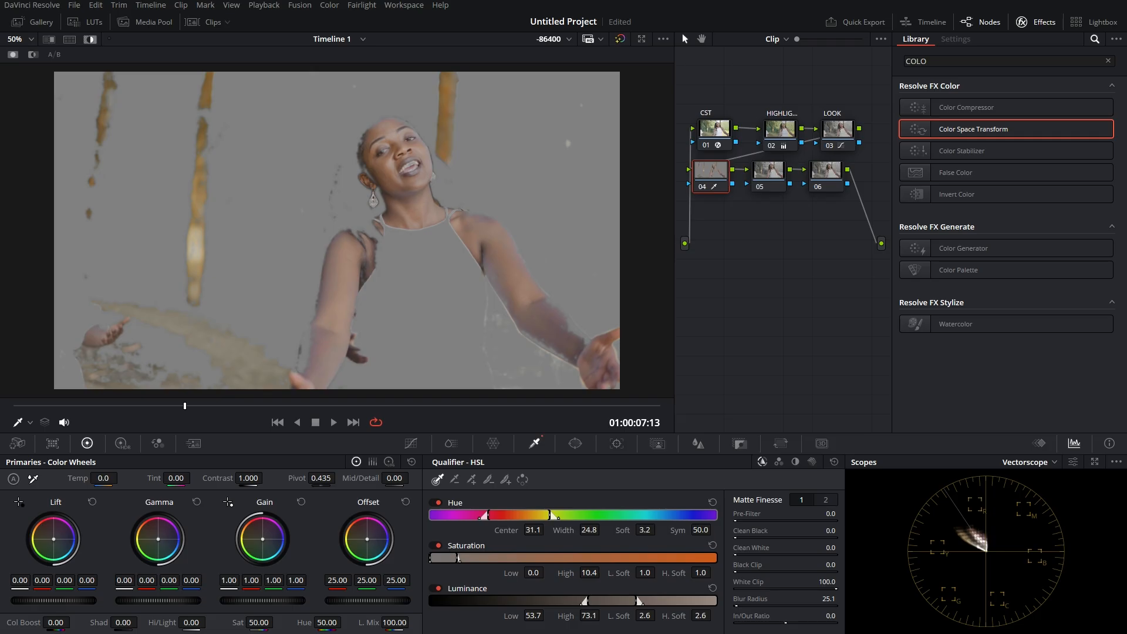
left_click_drag(158, 539, 155, 539)
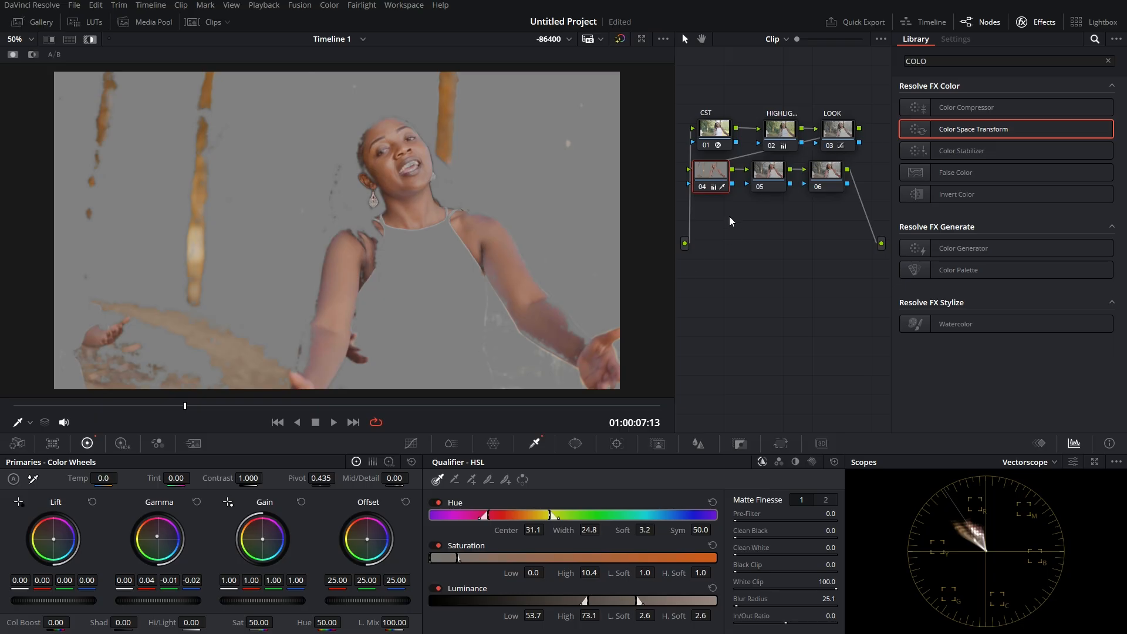
key("shift+h")
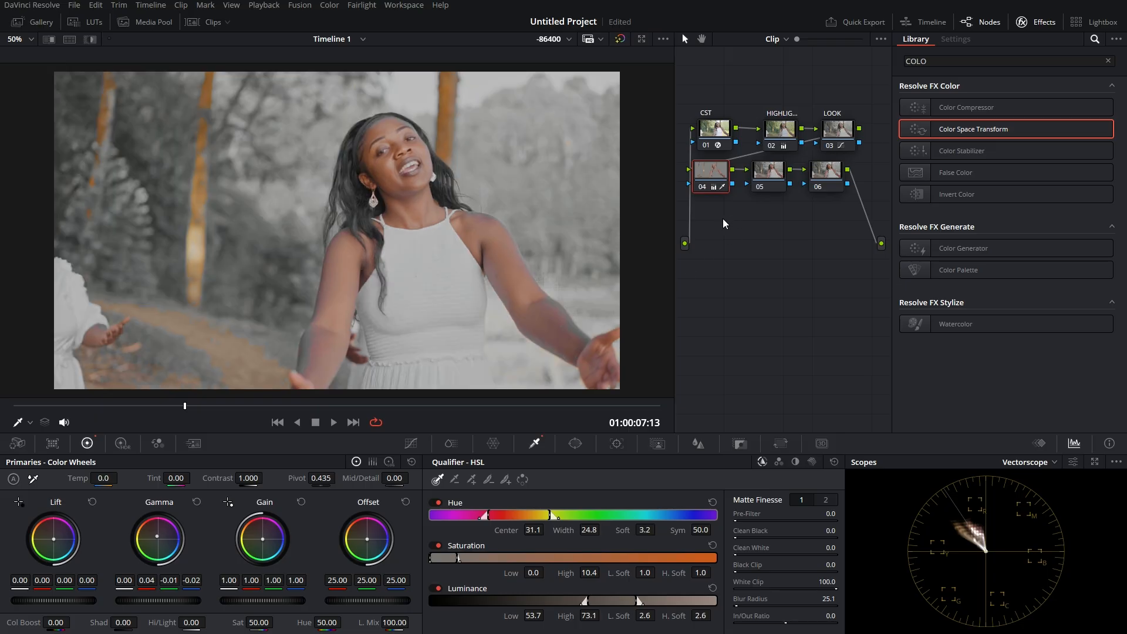
On the LOOK node's Hue Vs Sat curve, restore orange to 1.00 saturation at hue 302.35 and set the yellow-green point to 0.04.
left_click(837, 142)
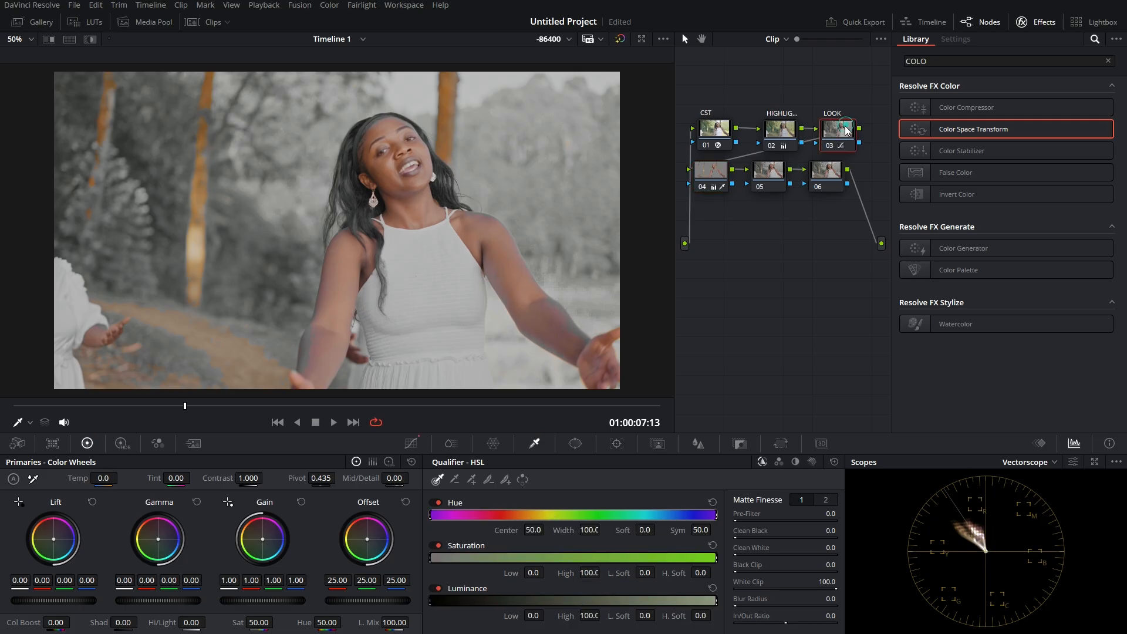
left_click(411, 444)
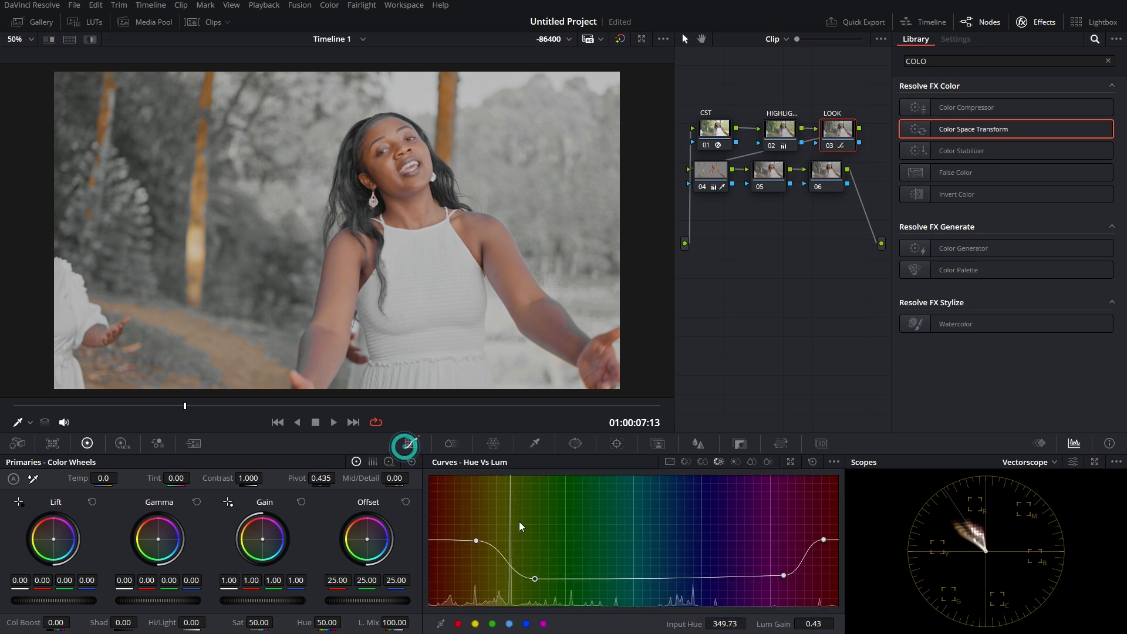
left_click(703, 460)
left_click_drag(476, 569, 499, 543)
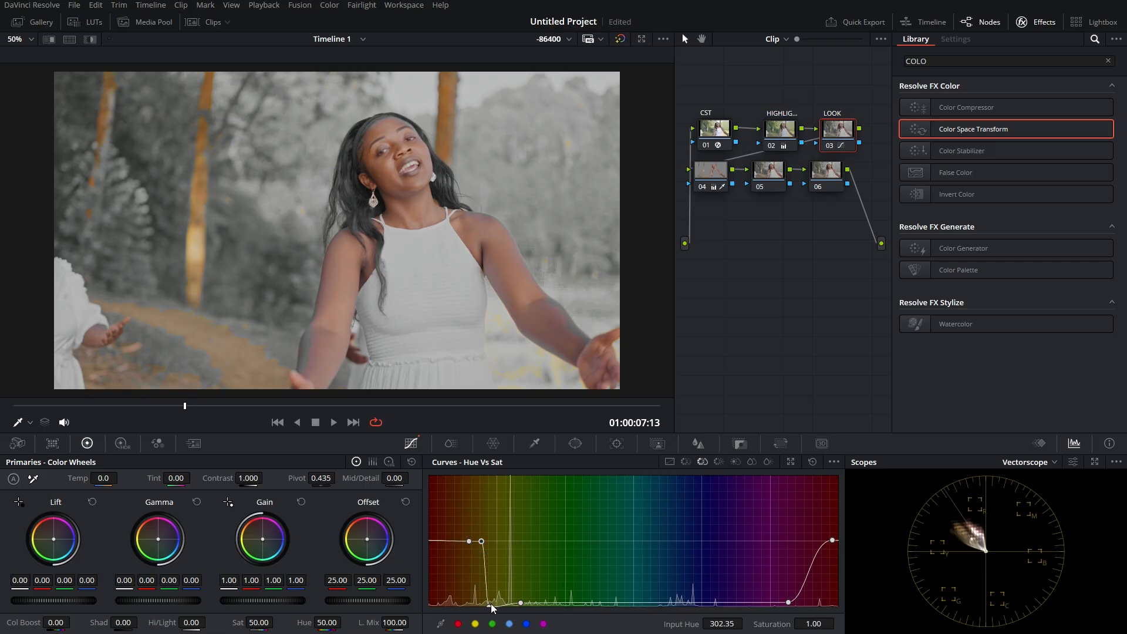
mouse_move(491, 603)
left_mouse_down()
mouse_move(489, 594)
mouse_move(489, 605)
left_mouse_up()
left_click(520, 604)
At 01:00:04:06, use the Log wheels on node 05 to lower Shadow to -0.06 and set Highlights to 0.04.
left_click_drag(137, 407, 249, 408)
left_click_drag(267, 407, 480, 404)
left_click_drag(111, 407, 186, 412)
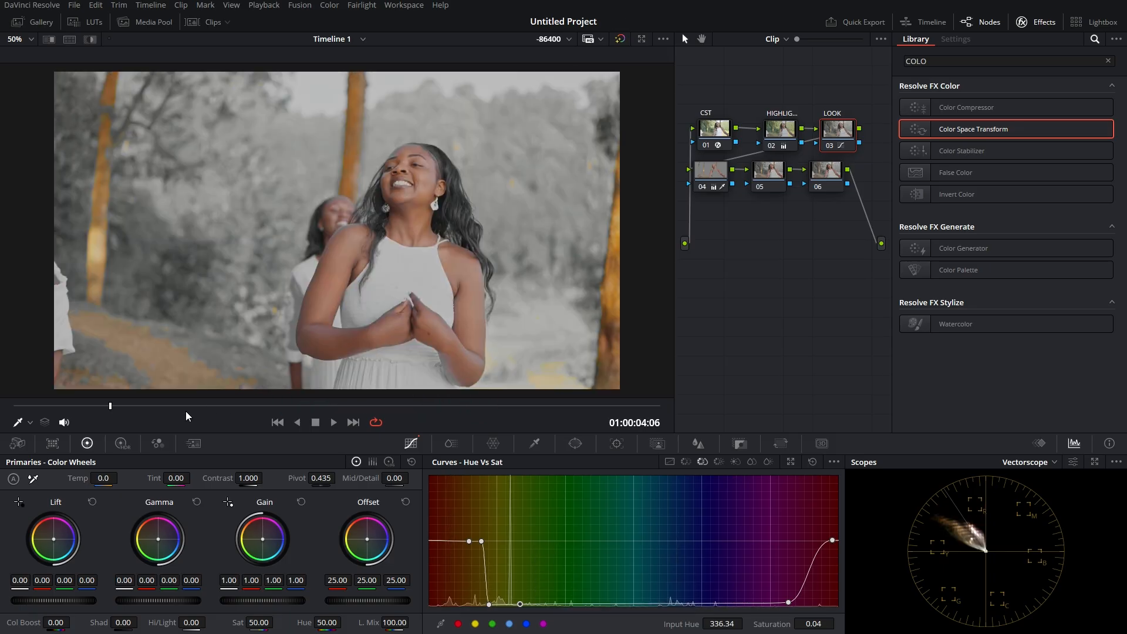
left_click(768, 176)
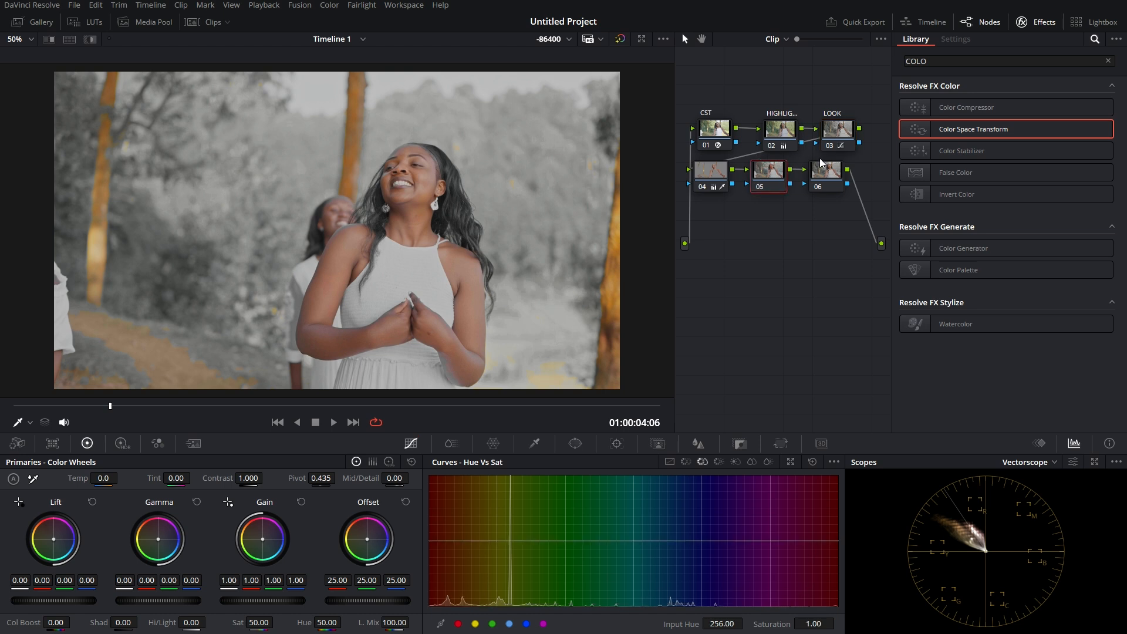
left_click(390, 462)
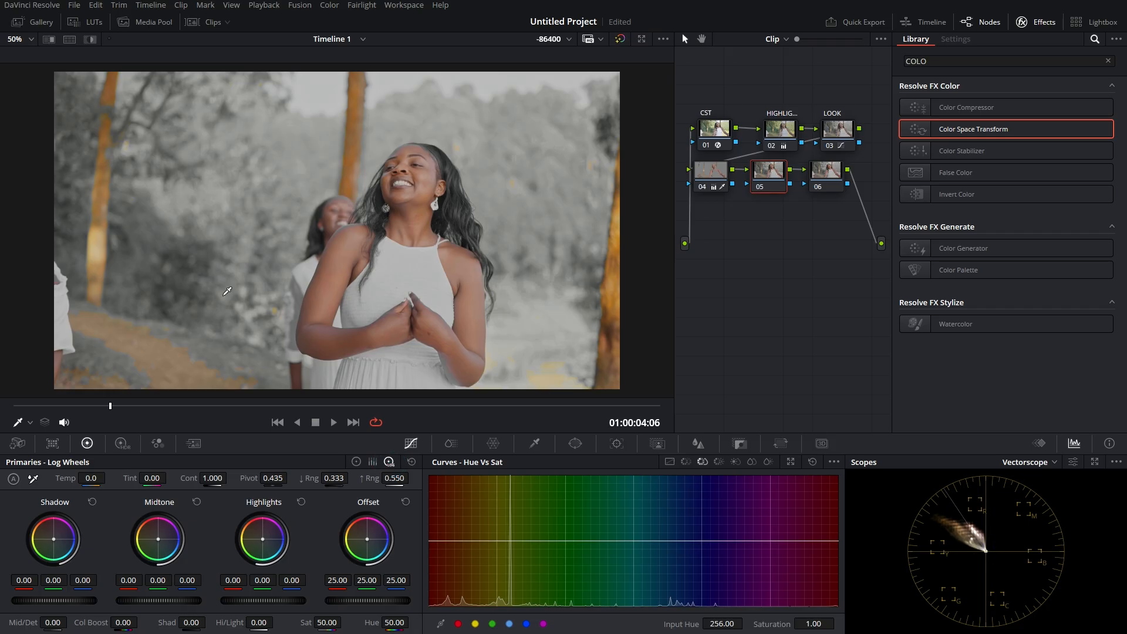
left_click_drag(40, 601, 27, 600)
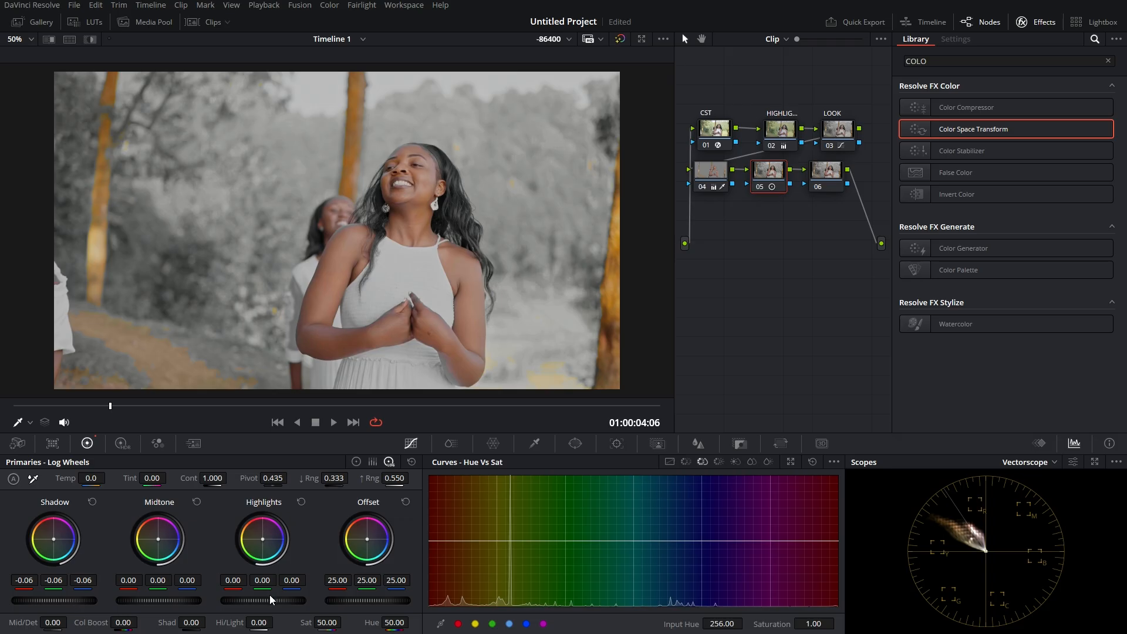
mouse_move(256, 599)
left_mouse_down()
mouse_move(246, 599)
mouse_move(298, 599)
mouse_move(250, 600)
left_mouse_up()
Shift node 05 toward teal by setting Shadow red to -0.15 and Highlights red to -0.27.
mouse_move(24, 580)
left_mouse_down()
mouse_move(41, 580)
mouse_move(11, 581)
left_mouse_up()
left_click_drag(233, 581, 222, 581)
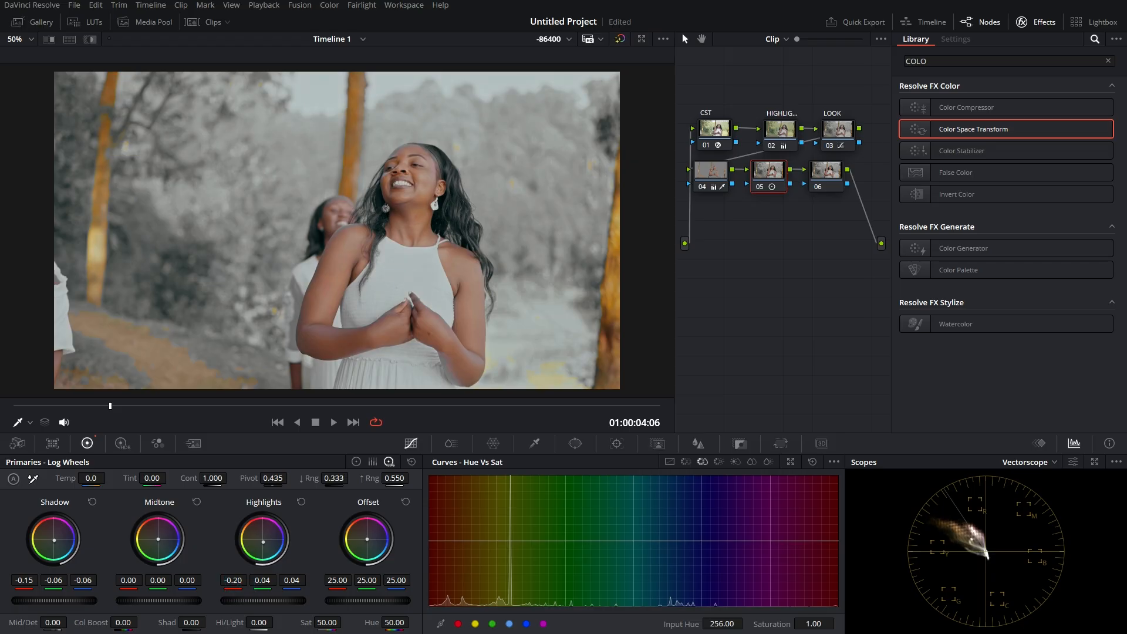
left_click_drag(222, 580, 211, 581)
left_click_drag(262, 581, 276, 581)
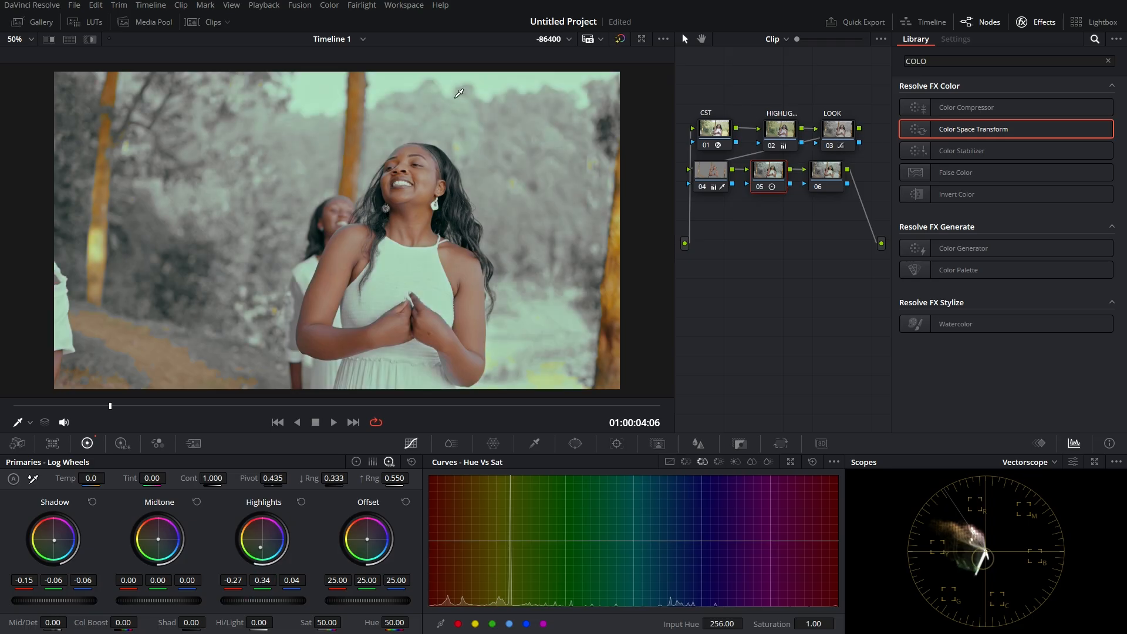
key("ctrl+z")
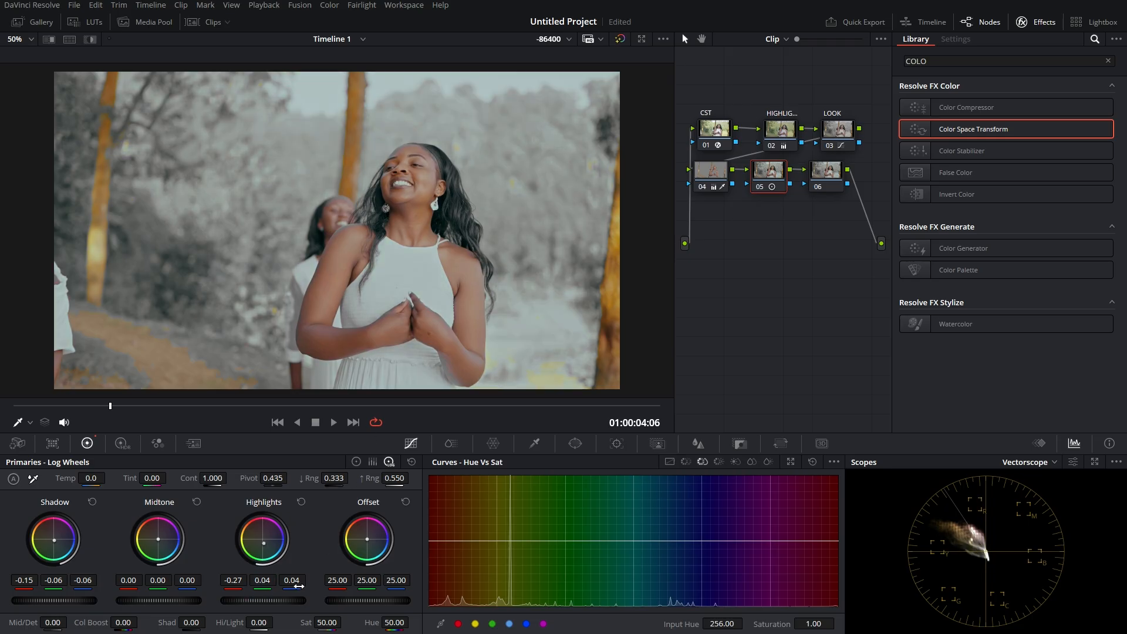
mouse_move(292, 580)
left_mouse_down()
mouse_move(276, 580)
mouse_move(292, 584)
left_mouse_up()
key("ctrl+z")
Set node 05's Highlights red to -0.31 and raise Color Boost to 24.50 on node 06.
left_click_drag(233, 580, 229, 580)
left_click(826, 170)
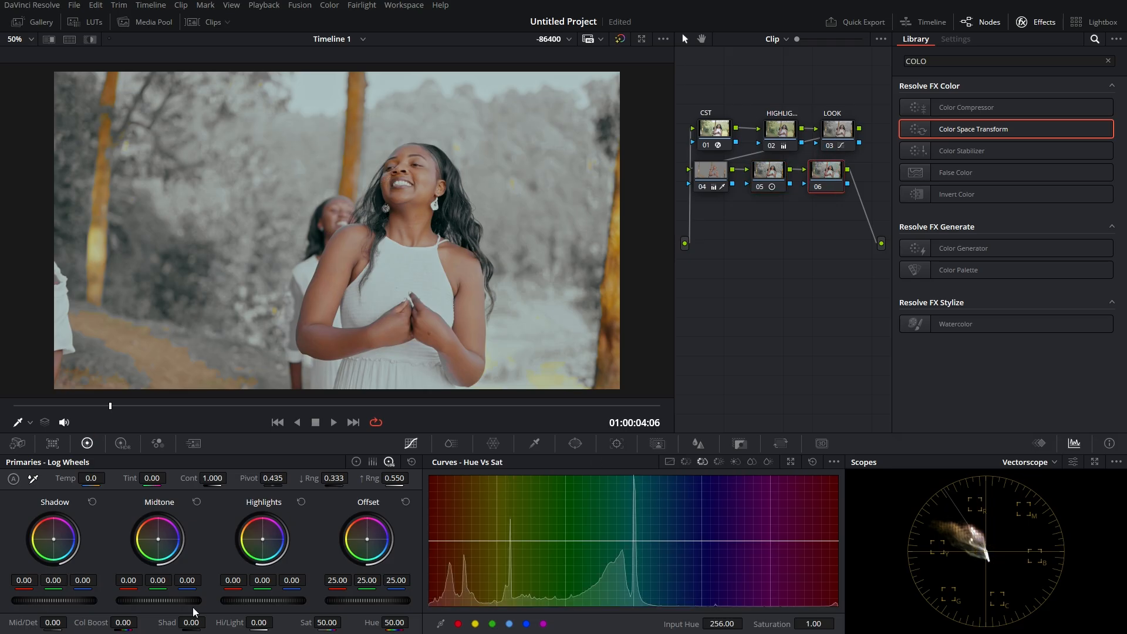
left_click_drag(123, 622, 139, 621)
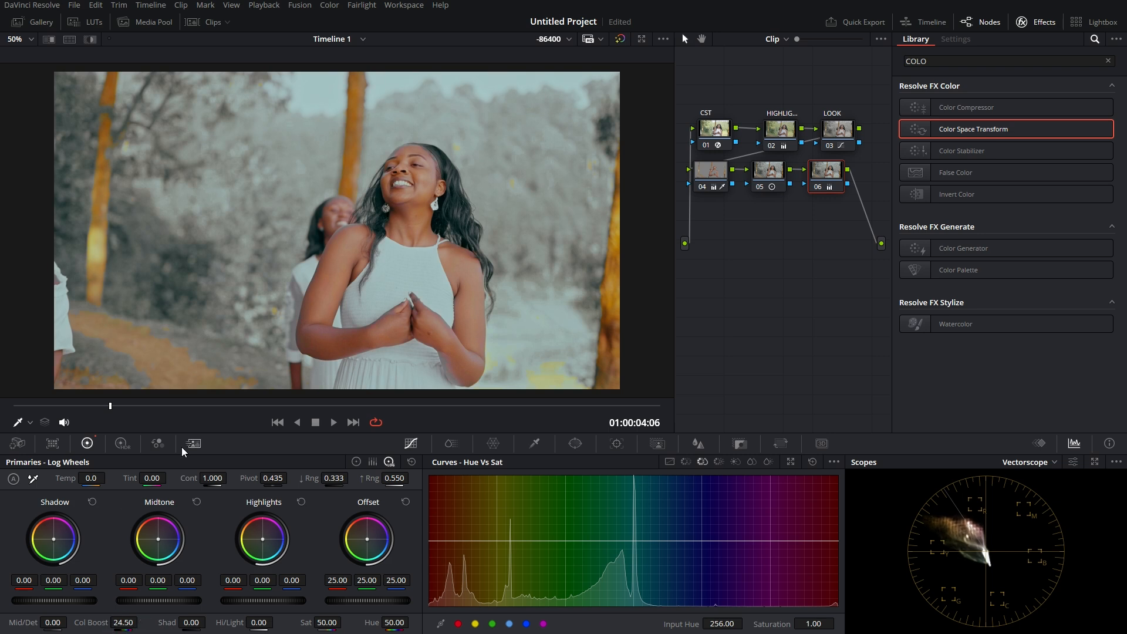
At 01:00:10:06, reduce the skin warmth on node 04 by setting Gamma to red 0.02, green 0.00 and blue -0.01.
left_click(64, 404)
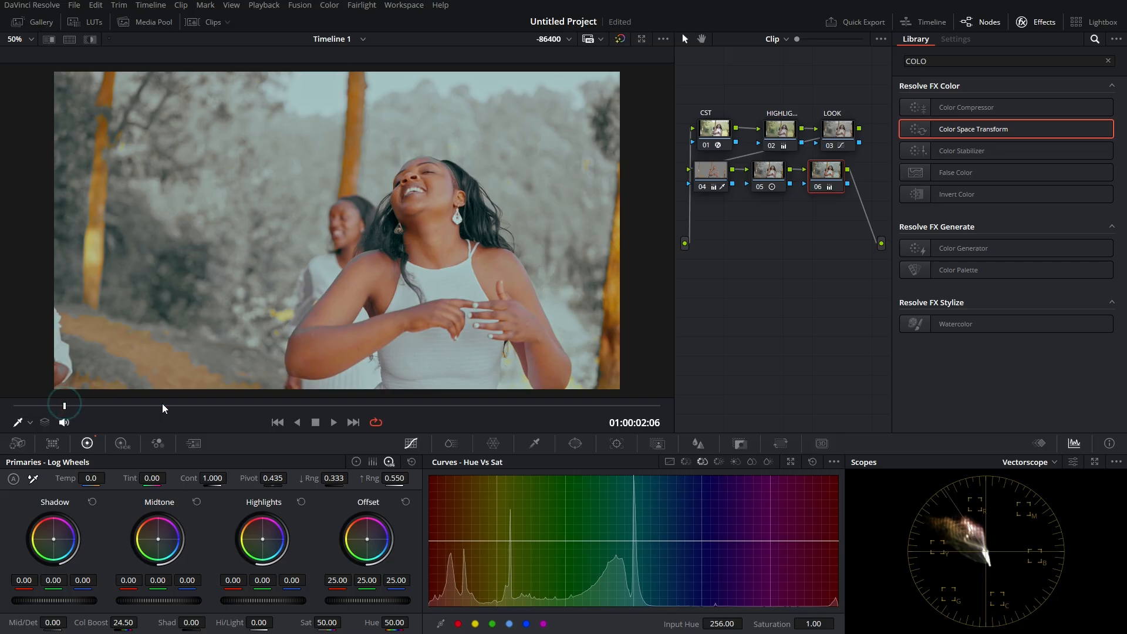
left_click_drag(163, 404, 233, 402)
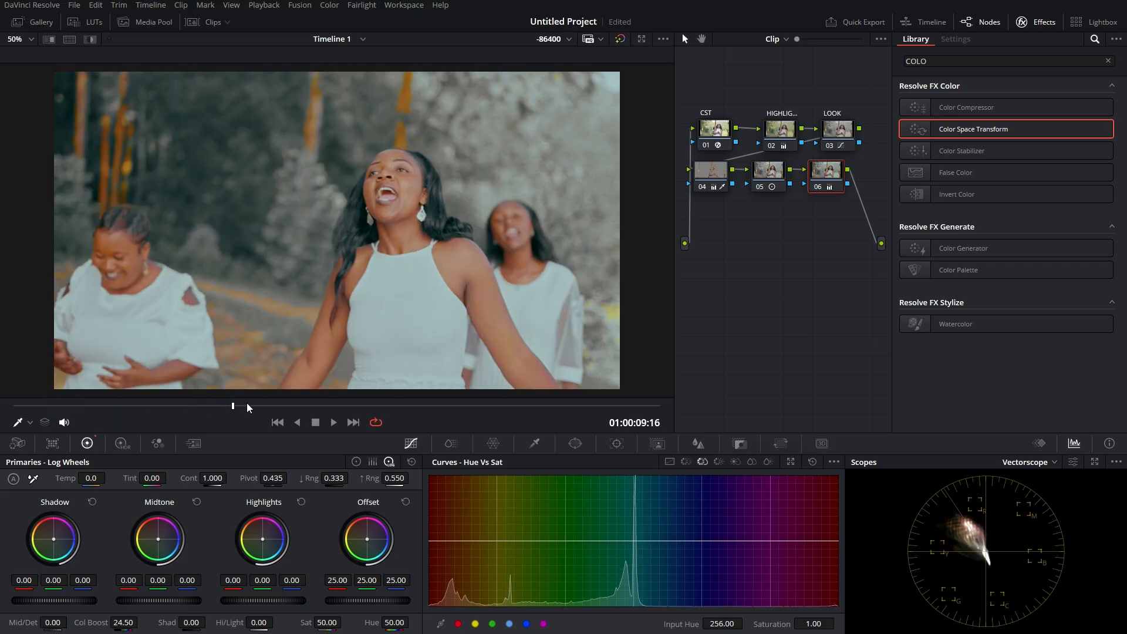
left_click(247, 404)
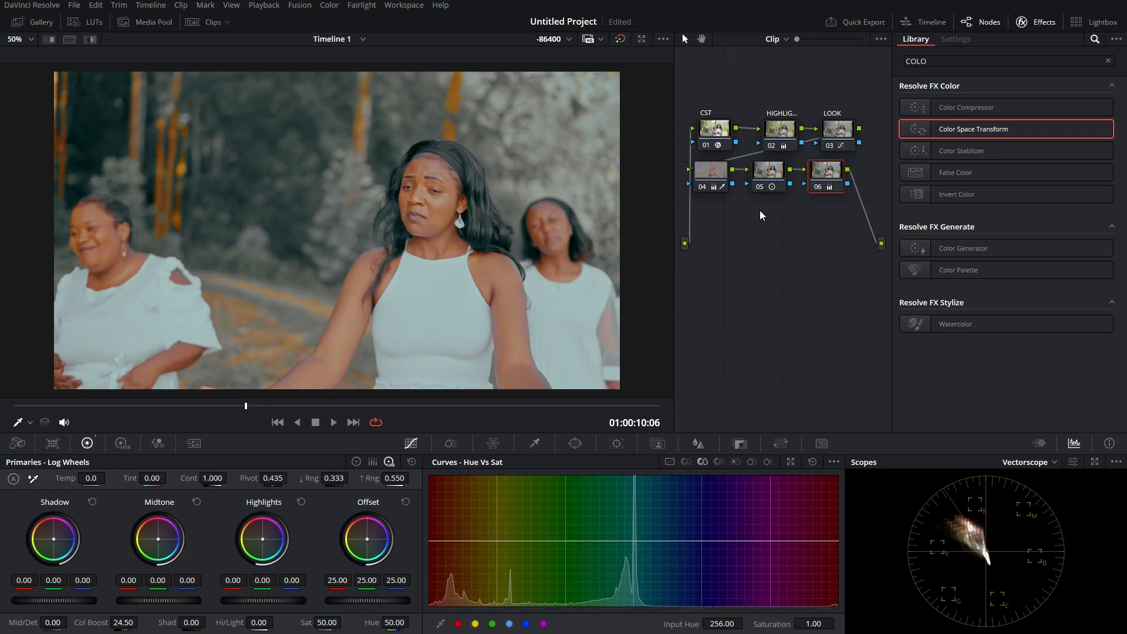
left_click(718, 172)
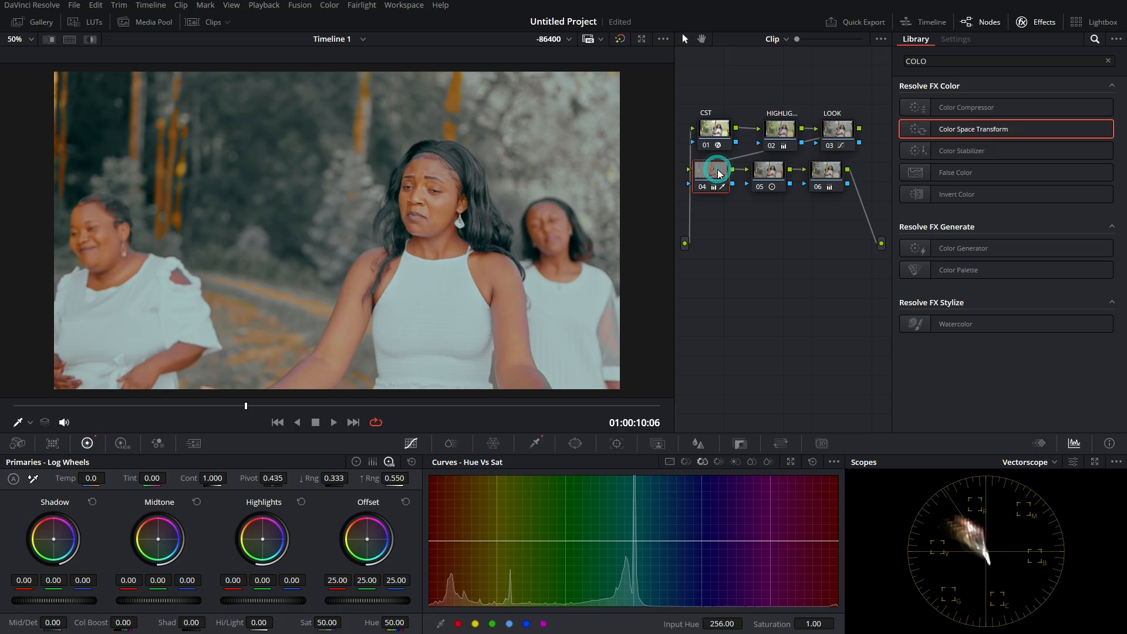
left_click(356, 462)
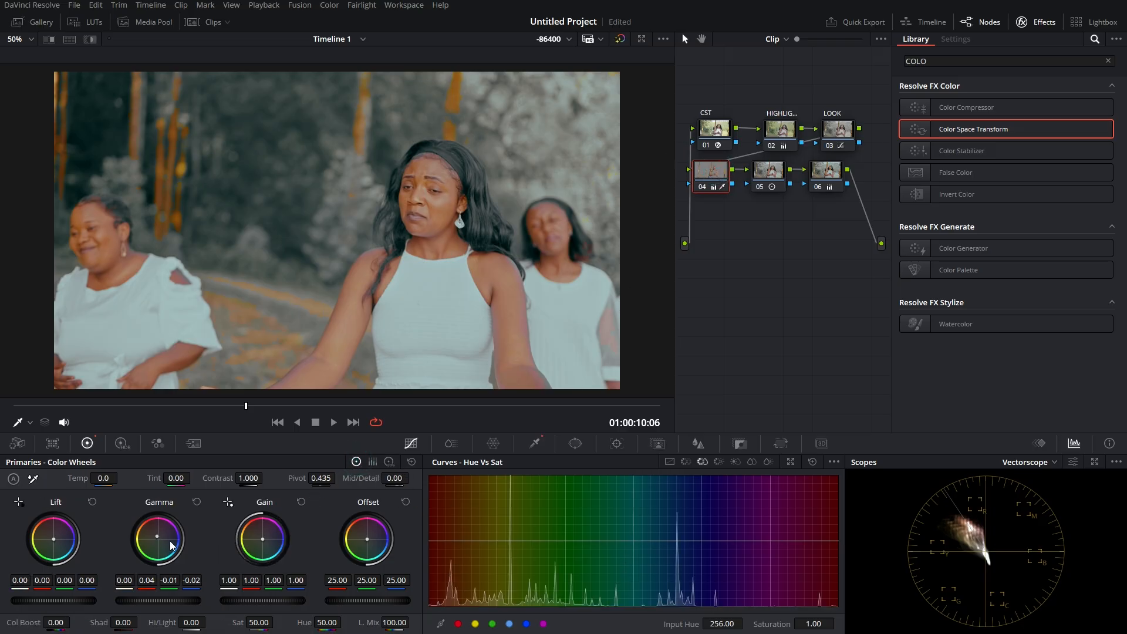
left_click_drag(156, 536, 157, 536)
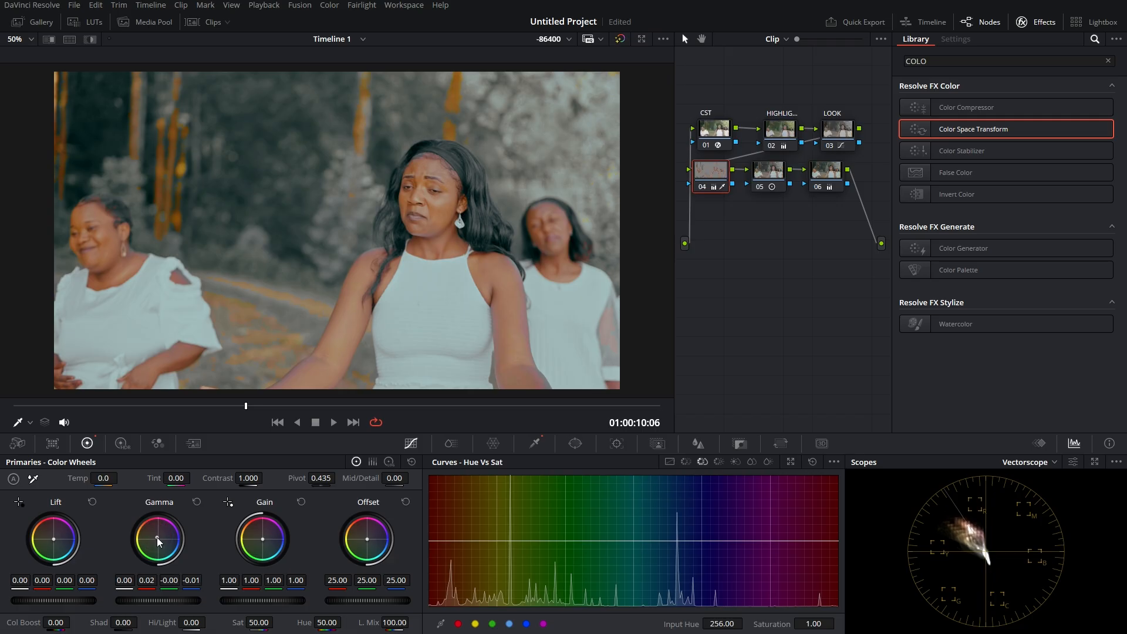
Show the clip thumbnails, switch to clip 03 and lower Contrast to 0.858 on its node 01.
left_click(272, 405)
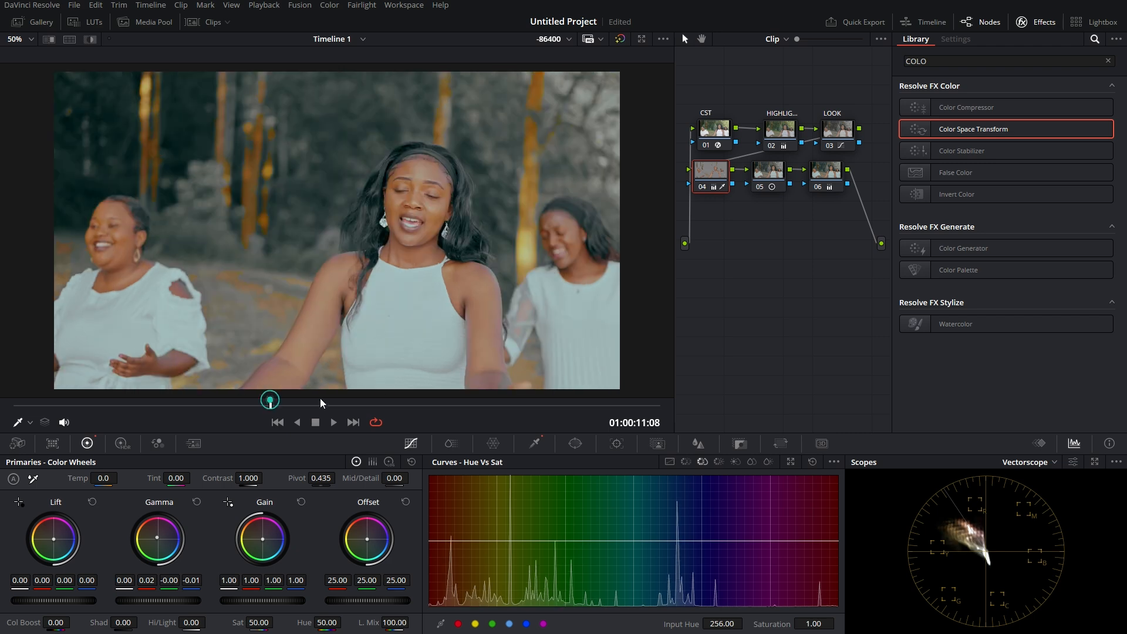
left_click(423, 405)
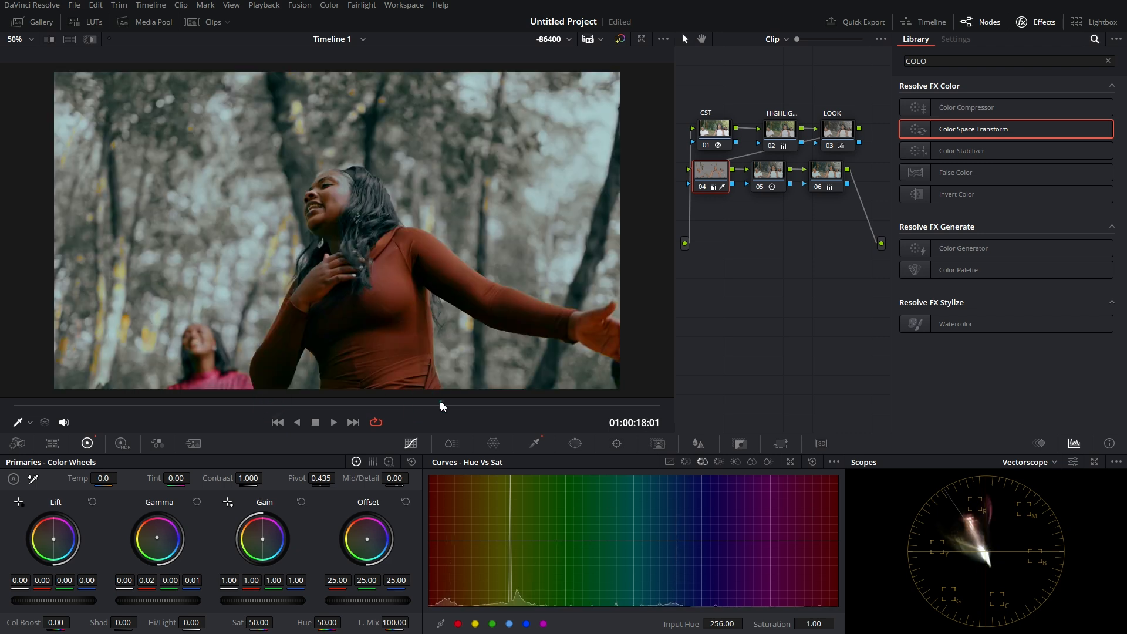
left_click(441, 404)
left_click(465, 404)
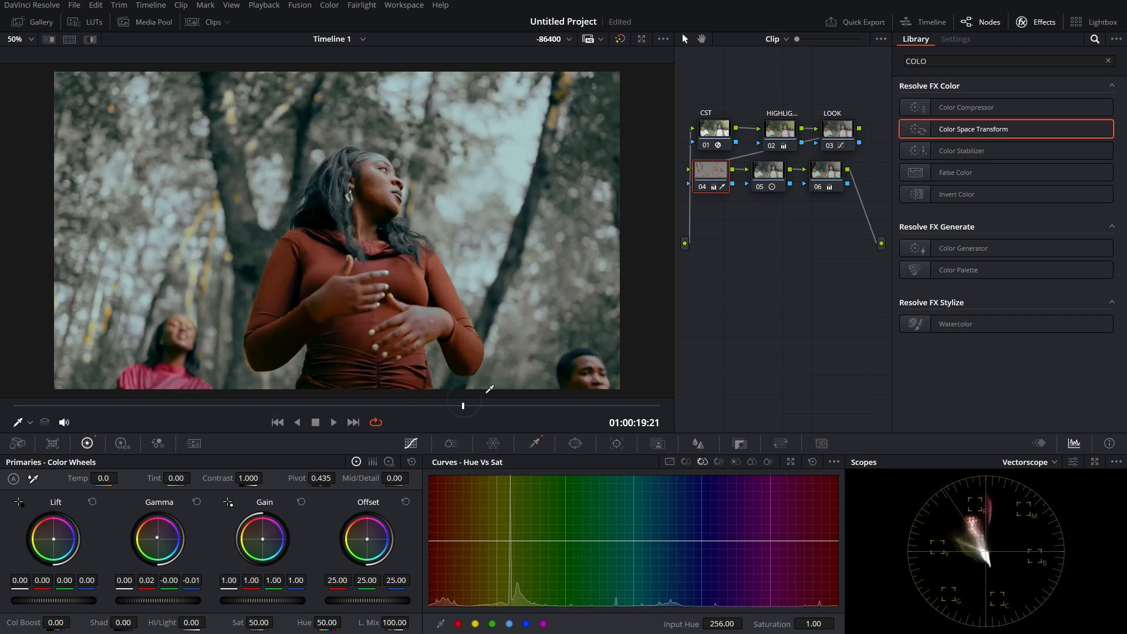
left_click(490, 404)
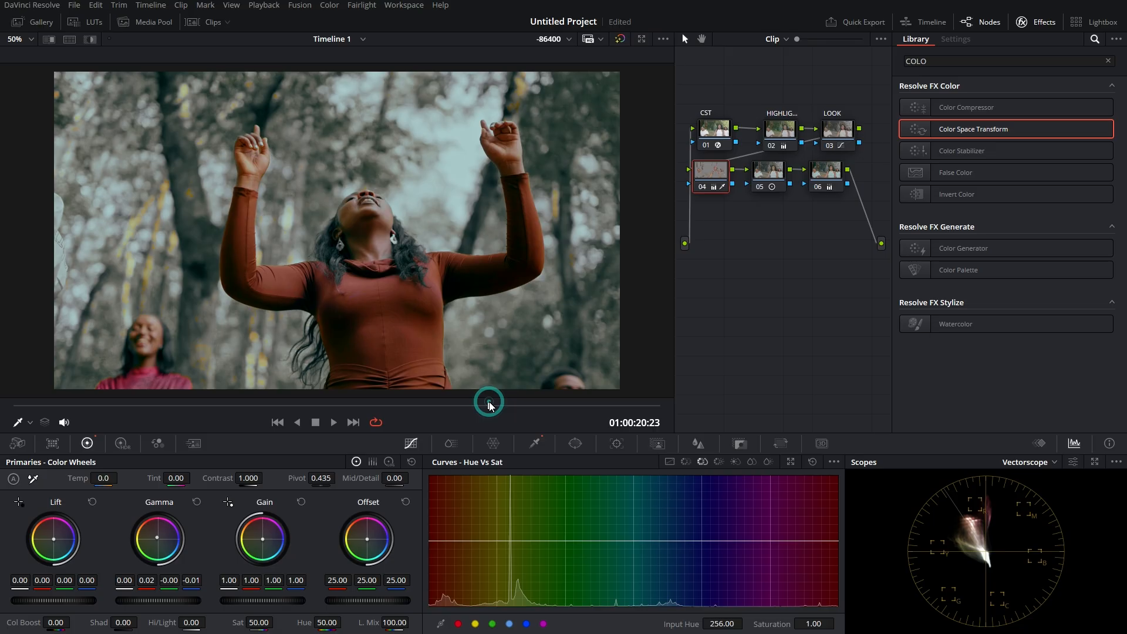
left_click(205, 22)
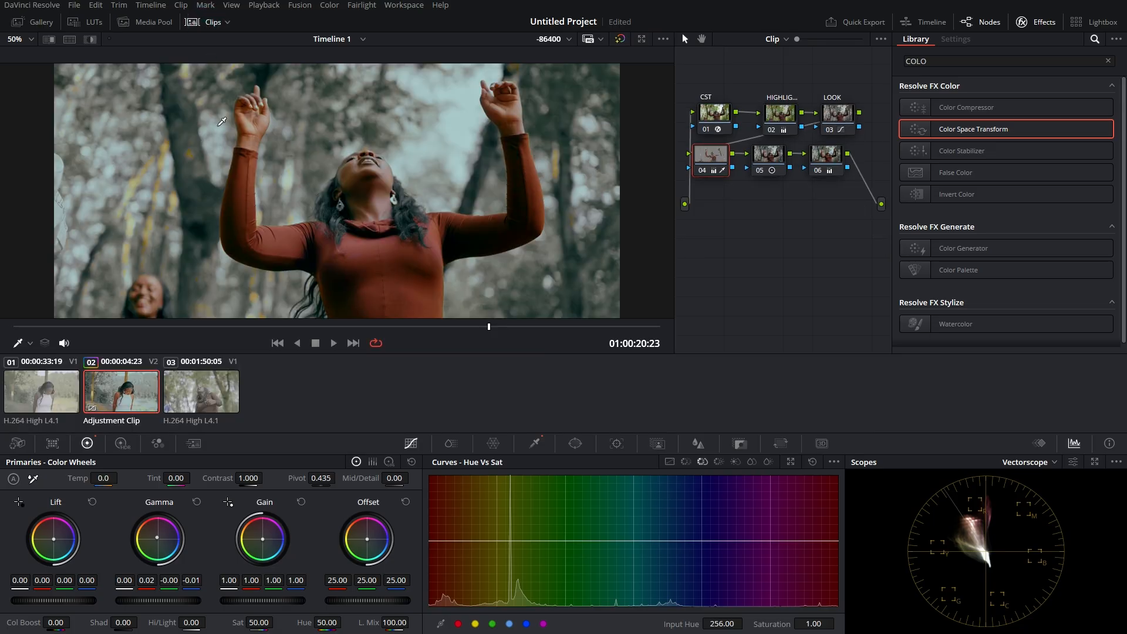
left_click(201, 401)
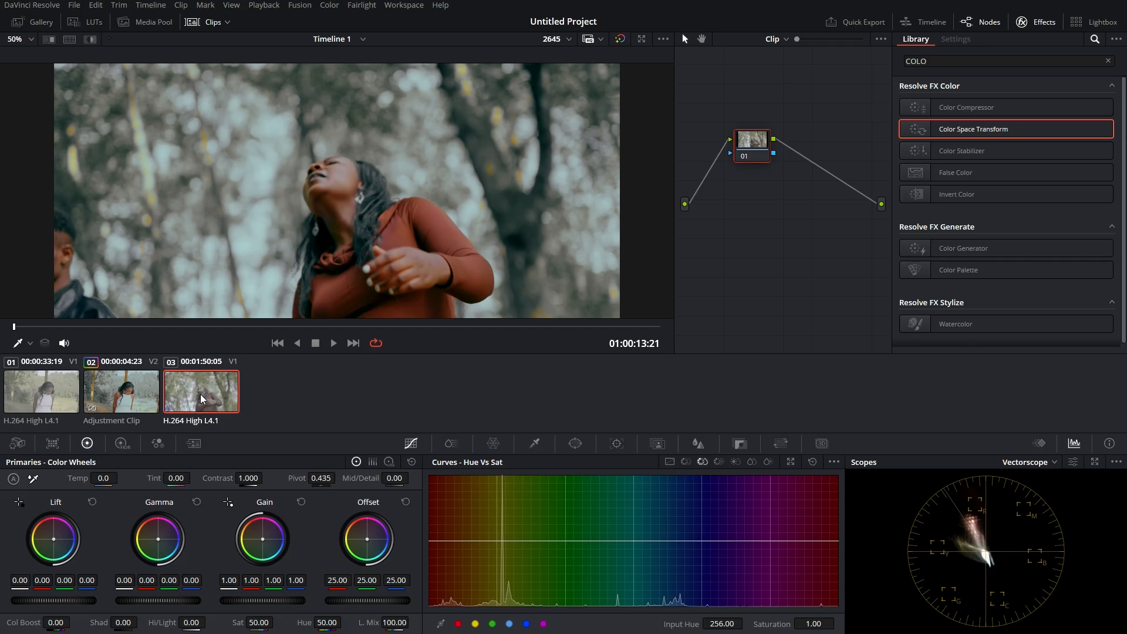
left_click_drag(756, 136, 747, 113)
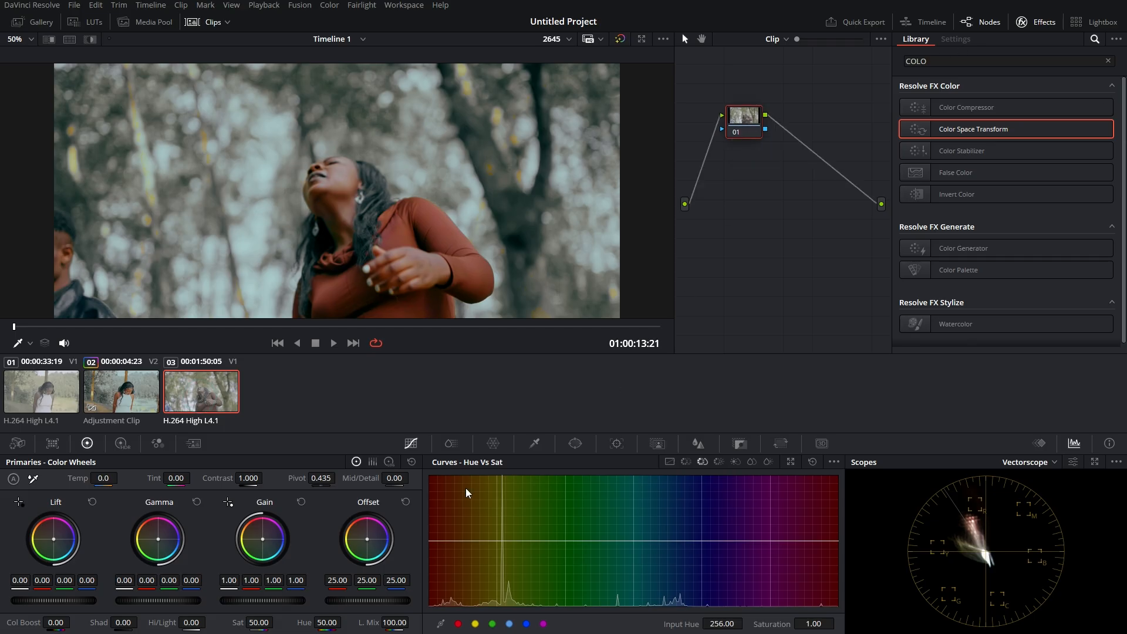
left_click_drag(253, 480, 238, 480)
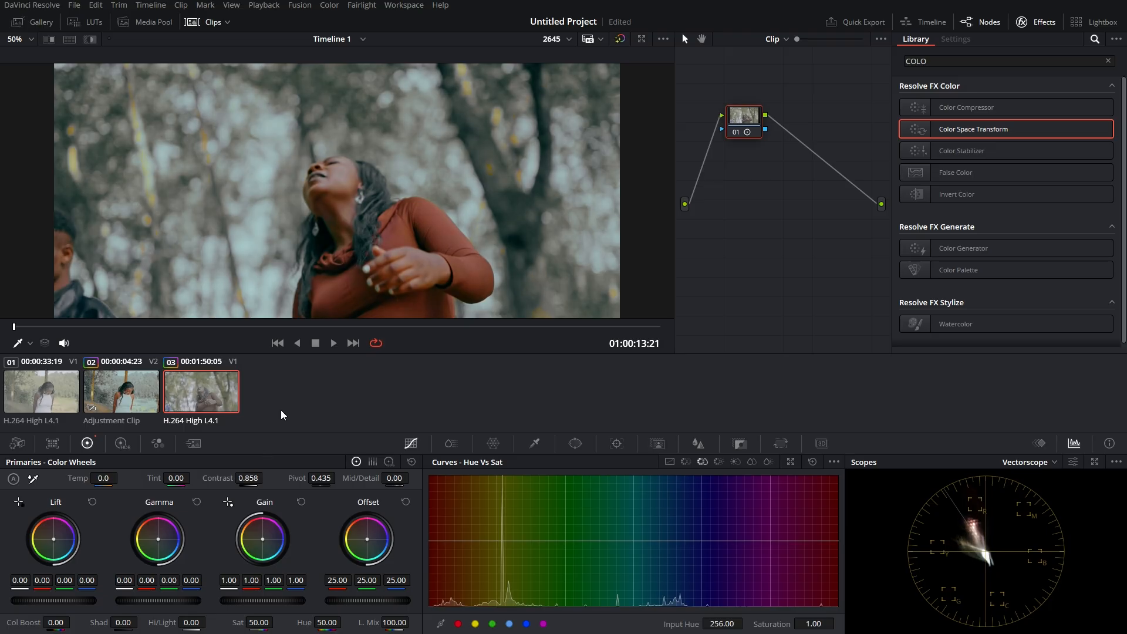
At 01:00:19:08, add a midtone point to clip 03's Custom curve and raise it slightly.
left_click_drag(212, 326, 256, 325)
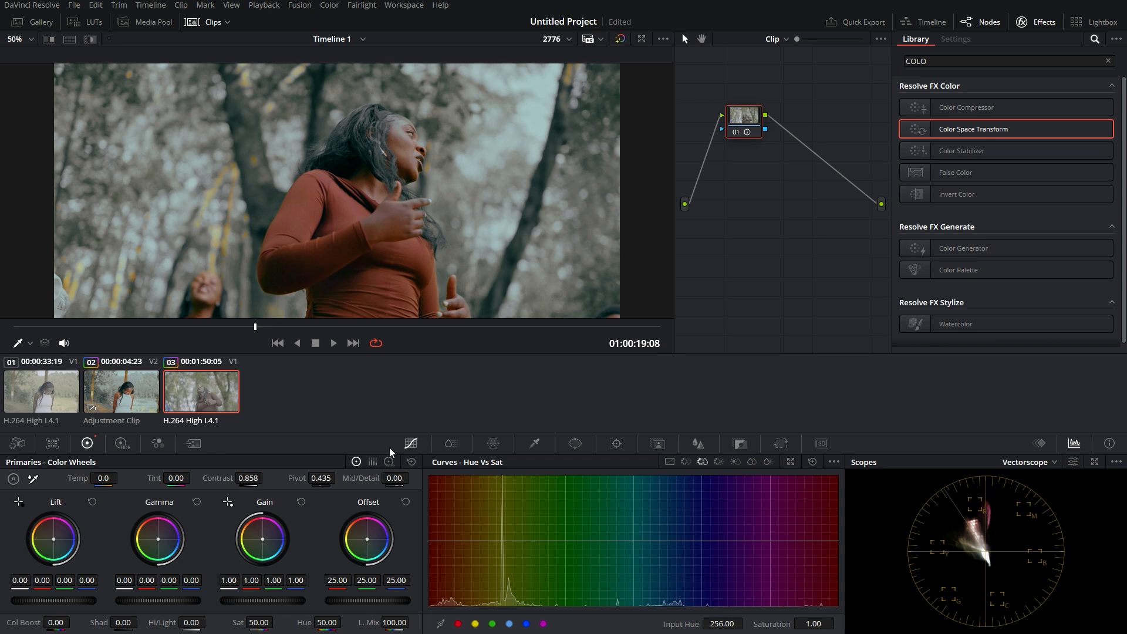
left_click(408, 445)
left_click(670, 463)
mouse_move(576, 544)
left_mouse_down()
mouse_move(569, 535)
mouse_move(573, 543)
left_mouse_up()
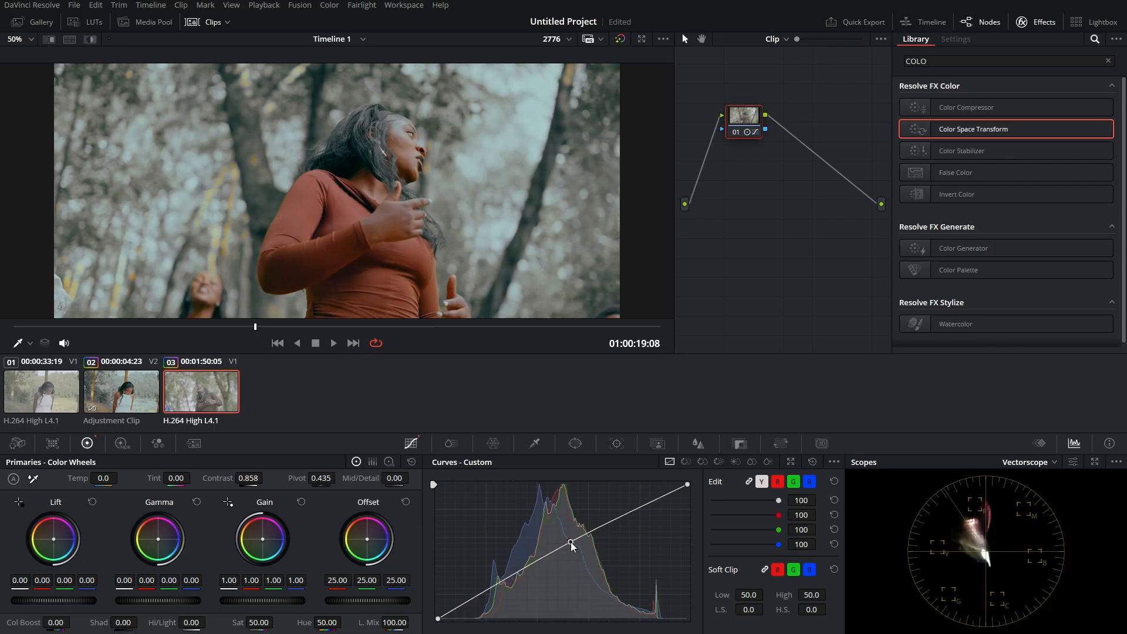
Return to the Adjustment Clip, hide the clip thumbnails and compare the footage with the grade bypassed and enabled.
left_click(126, 400)
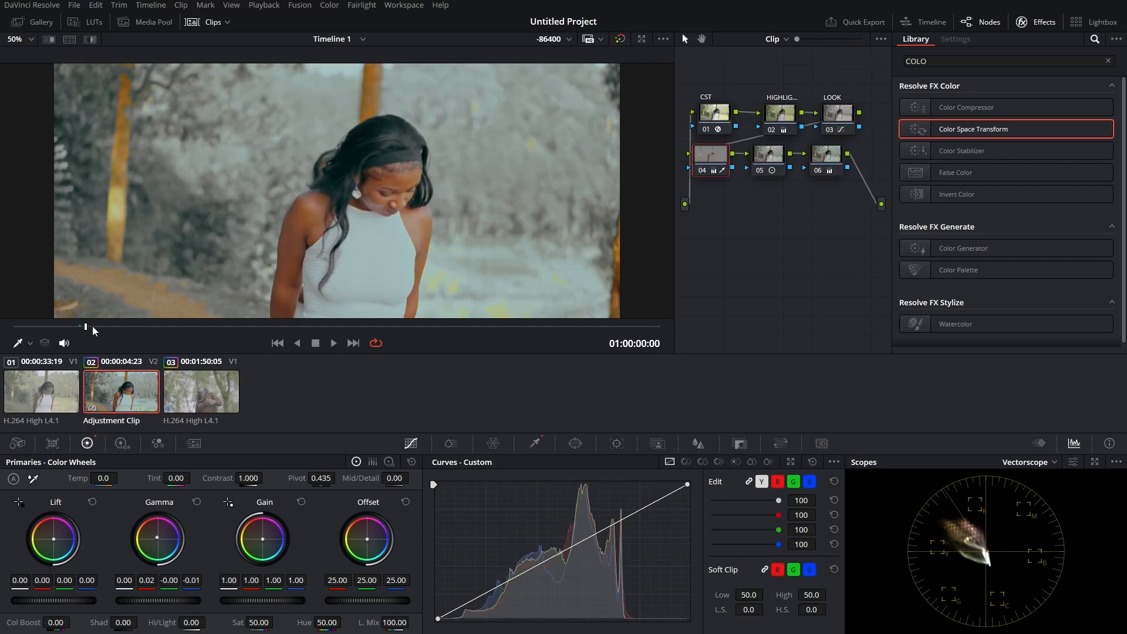
left_click_drag(93, 326, 373, 323)
left_click(215, 21)
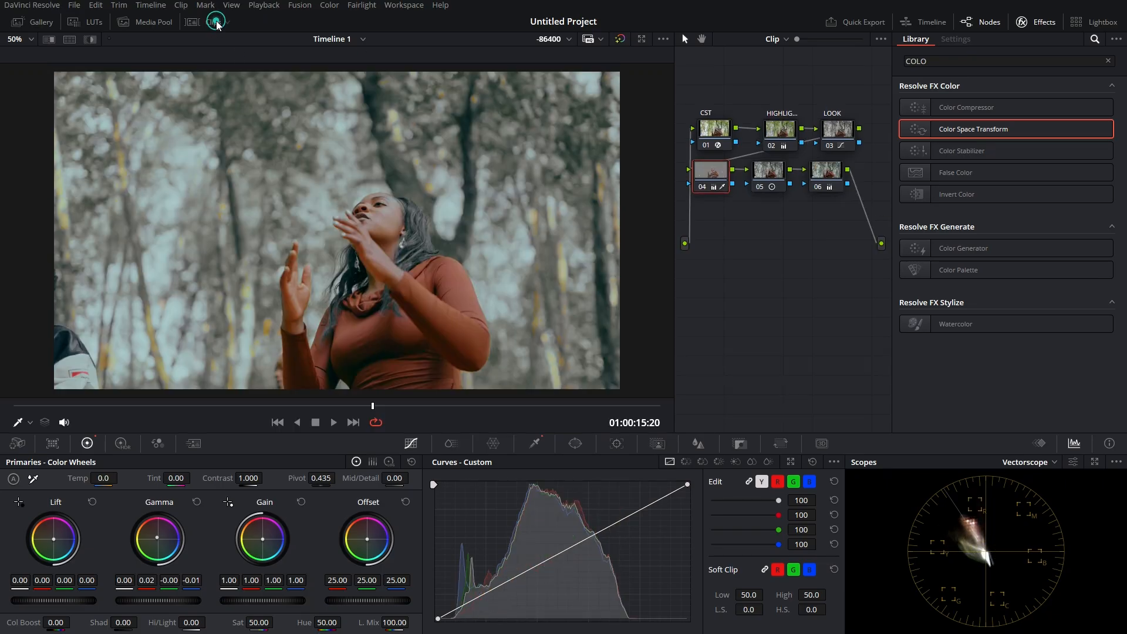
left_click_drag(436, 405, 475, 408)
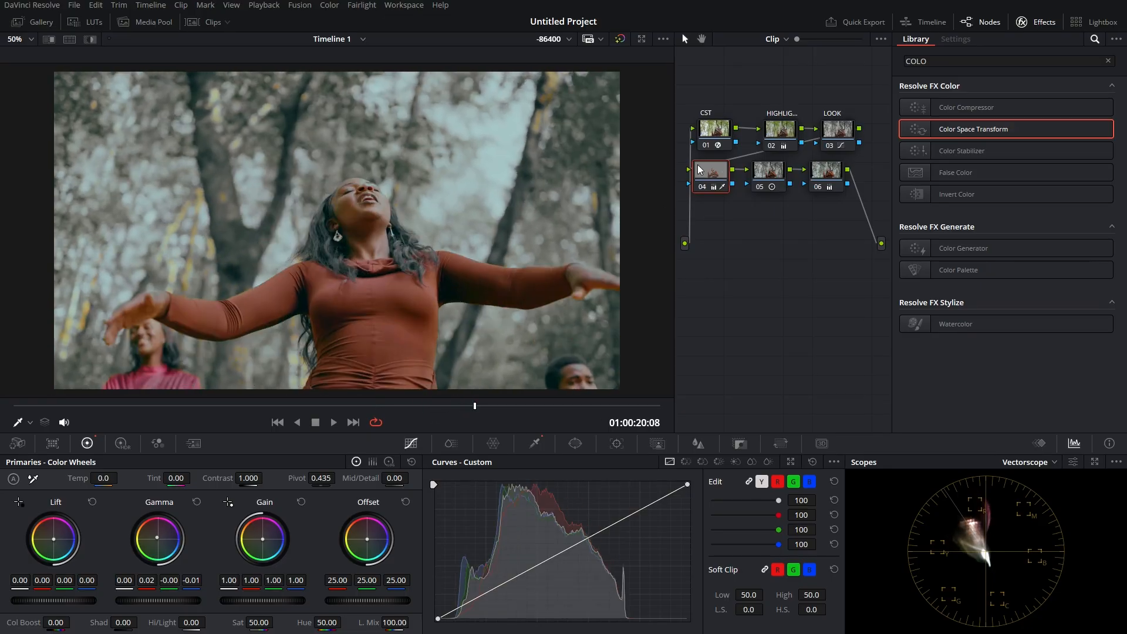
left_click(626, 41)
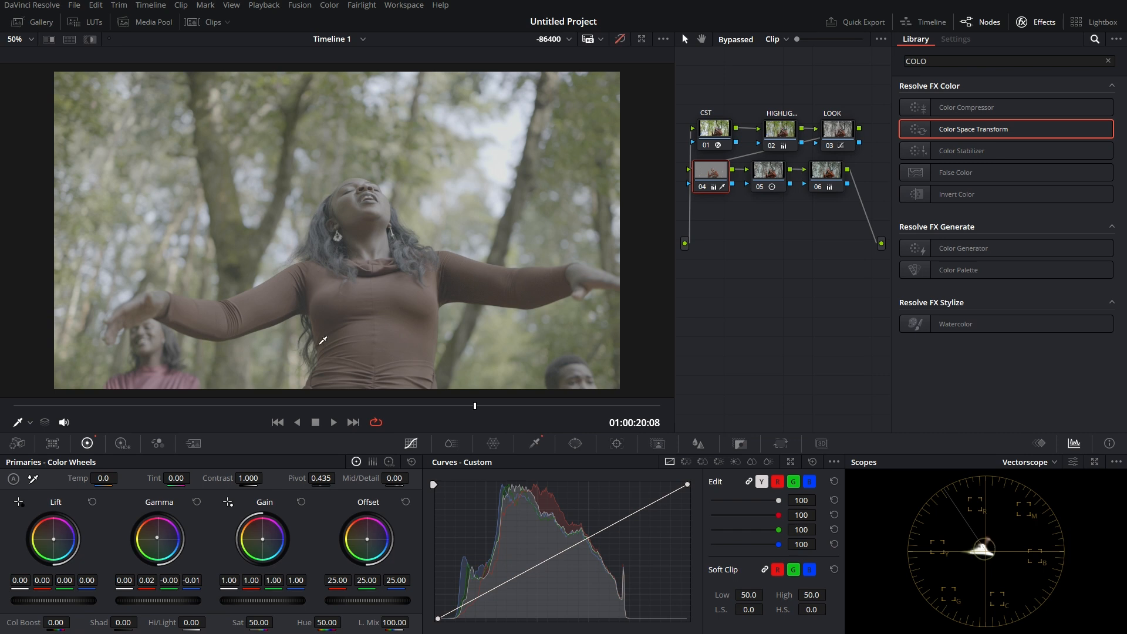
left_click(182, 406)
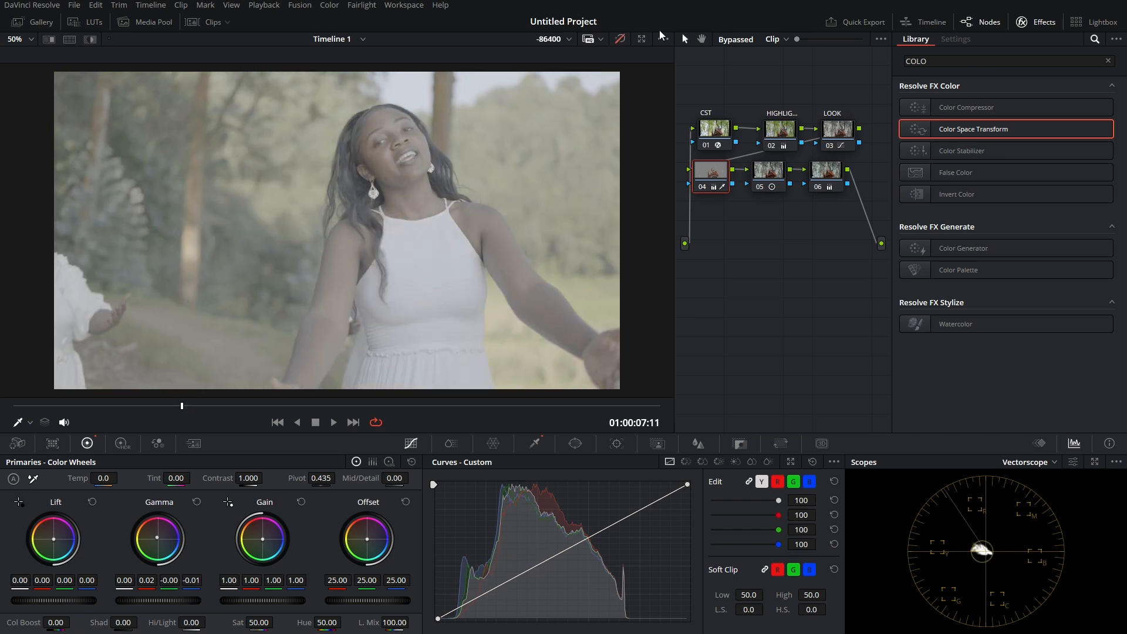
left_click(619, 40)
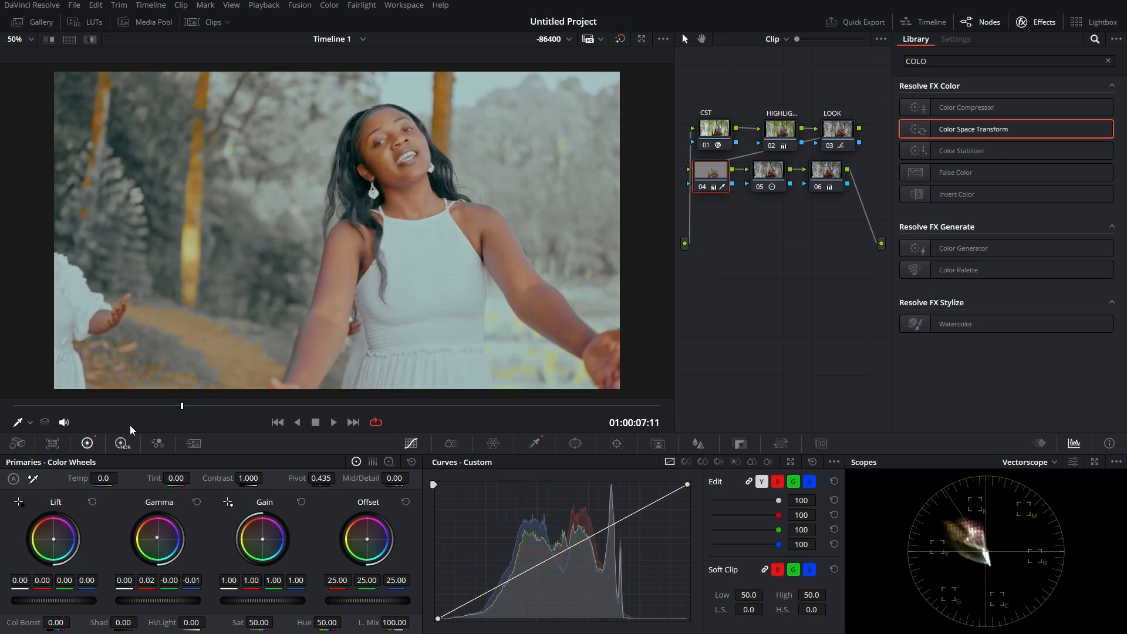
left_click_drag(94, 405, 286, 385)
On node 05, set the log Shadow wheel to red -0.28, green -0.05 and blue -0.06 for a stronger teal.
left_click(825, 176)
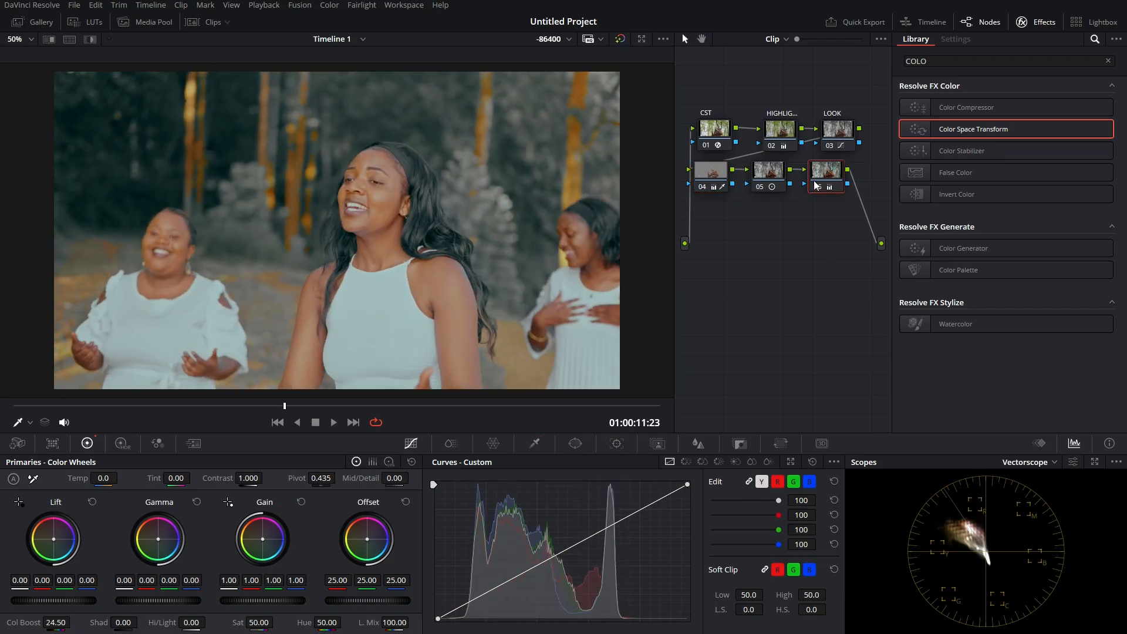
left_click(821, 186)
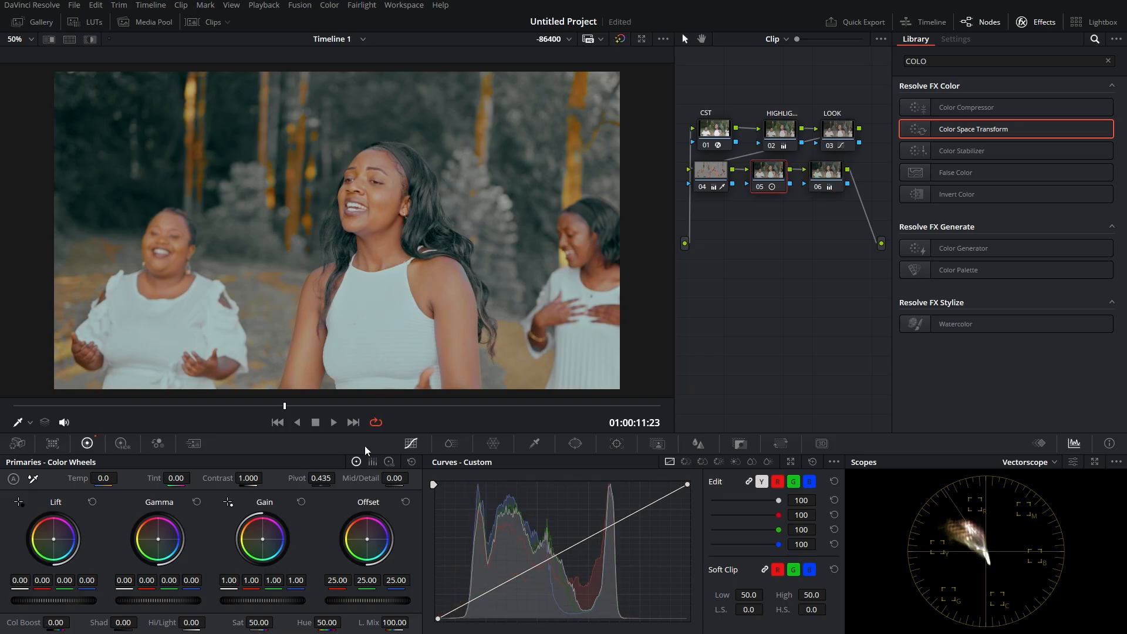
left_click(388, 464)
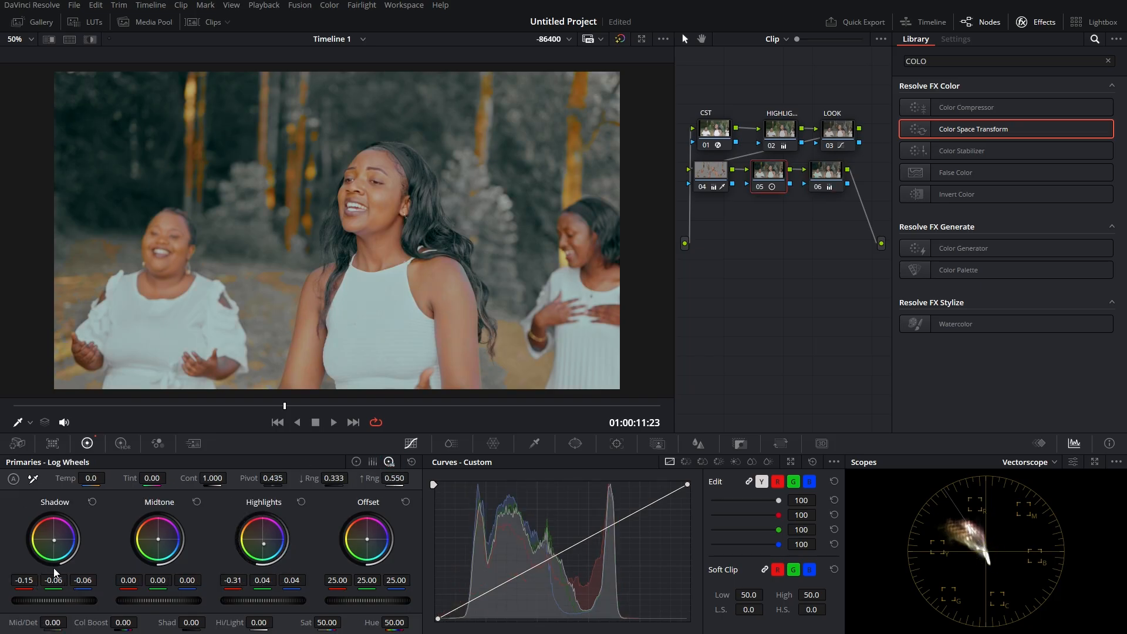
mouse_move(51, 583)
left_mouse_down()
mouse_move(84, 582)
mouse_move(71, 580)
left_mouse_up()
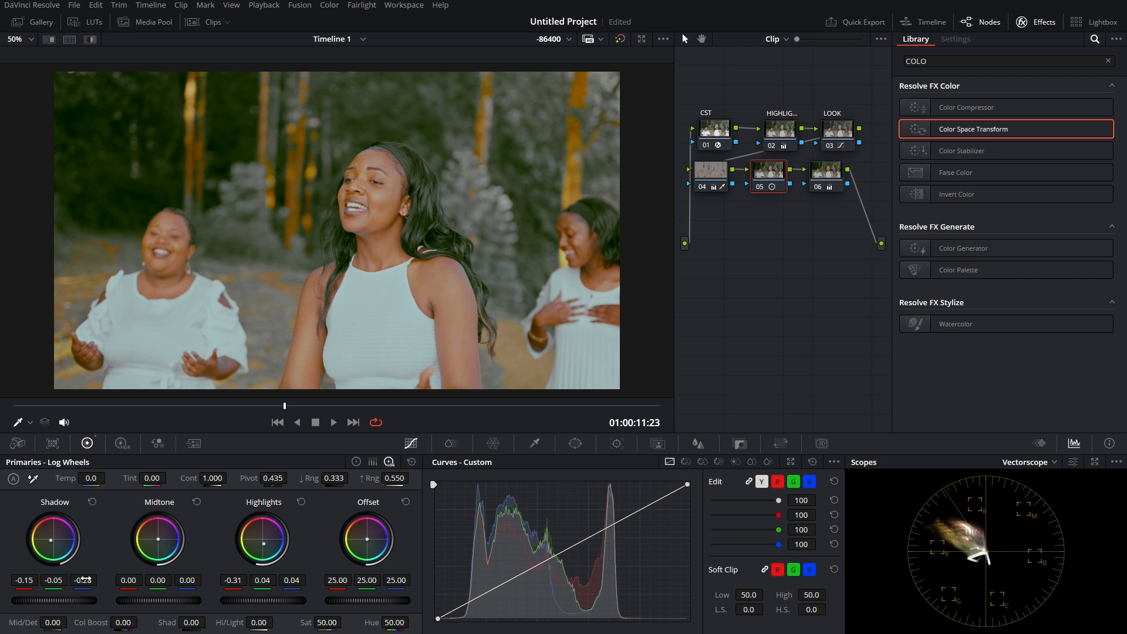
key("ctrl+z")
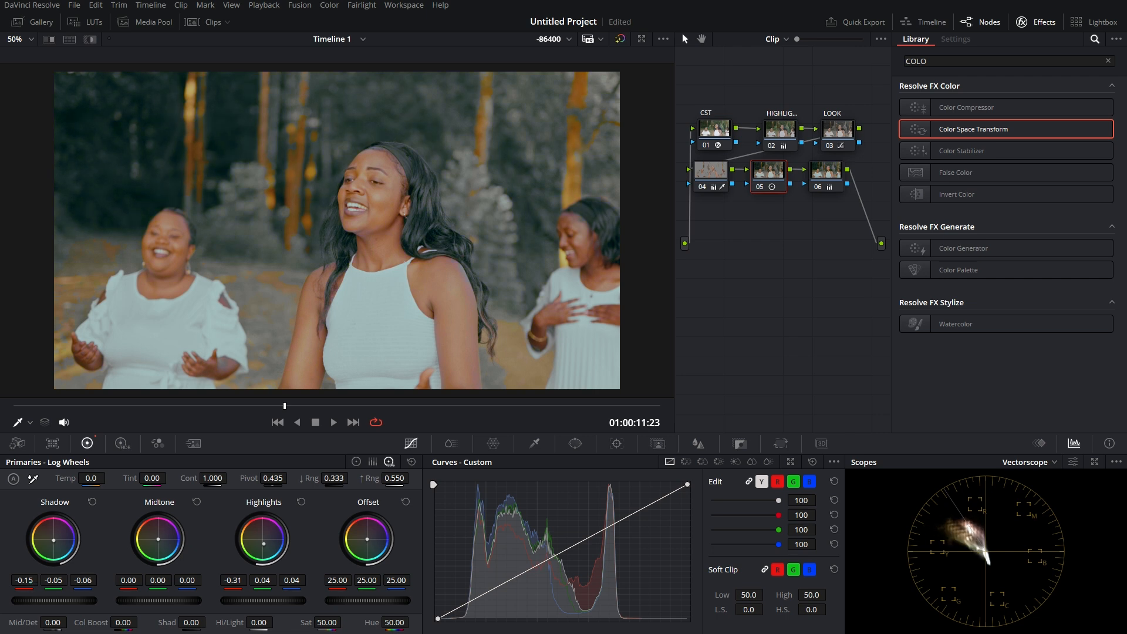
left_click_drag(24, 580, 20, 580)
Review the grade across the timeline at 01:00:19:04, 01:00:23:18 and 01:00:24:15, and return to 01:00:04:22.
left_click(449, 405)
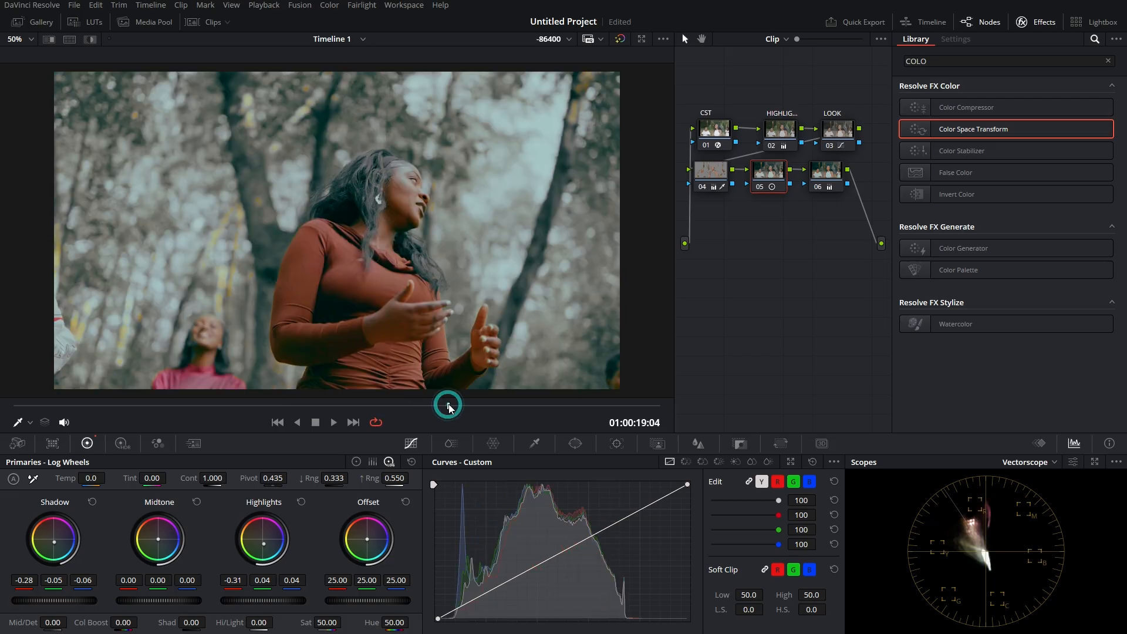
left_click(498, 403)
left_click(531, 403)
left_click(552, 402)
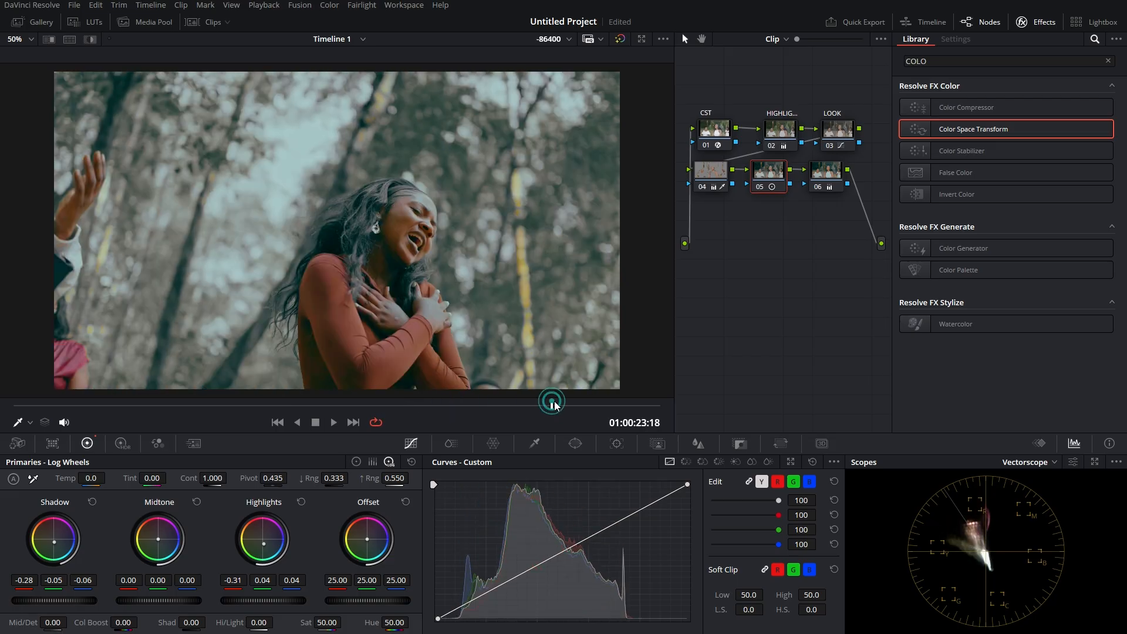
left_click(572, 405)
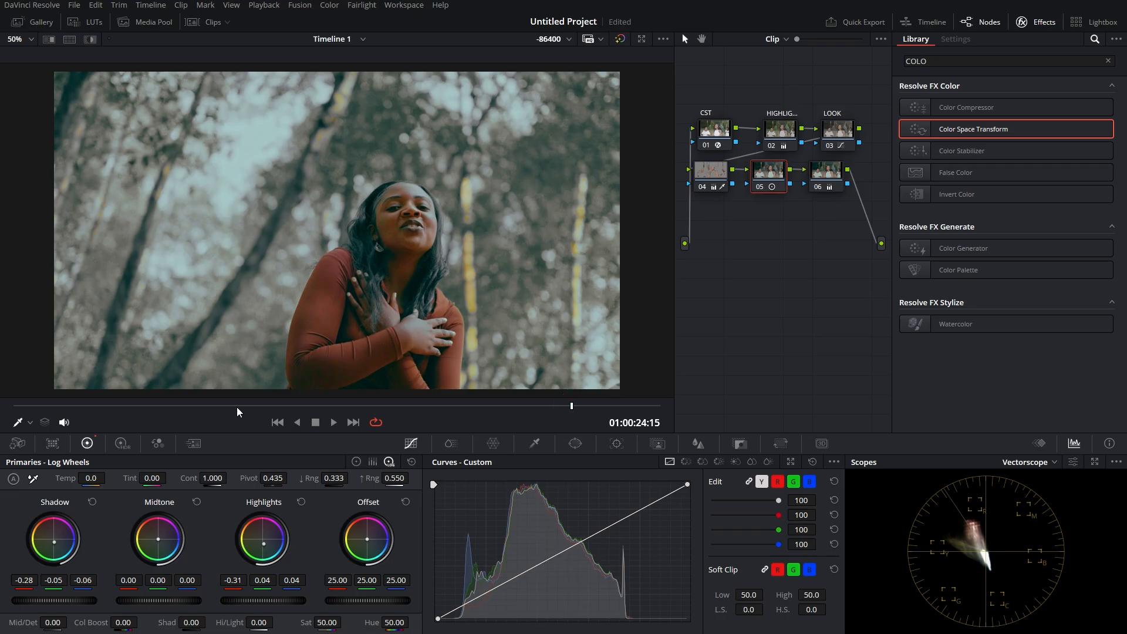
left_click_drag(236, 405, 125, 410)
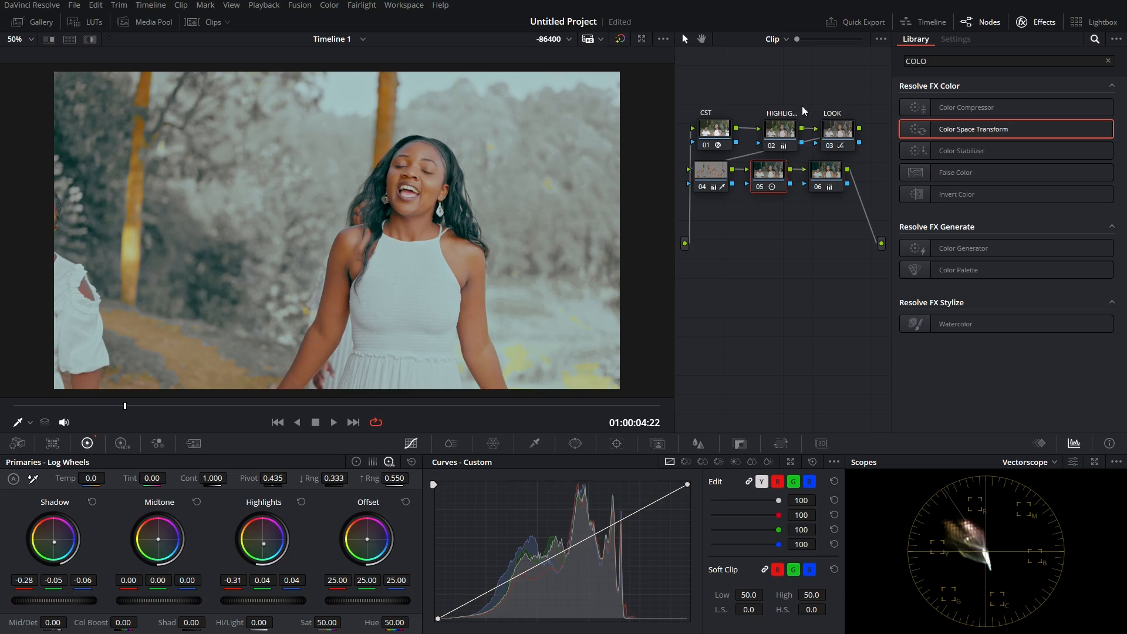
Reposition nodes 04, 05 and 06 beneath the upper node row and view the grade at 01:00:03:05.
left_click_drag(718, 177, 762, 189)
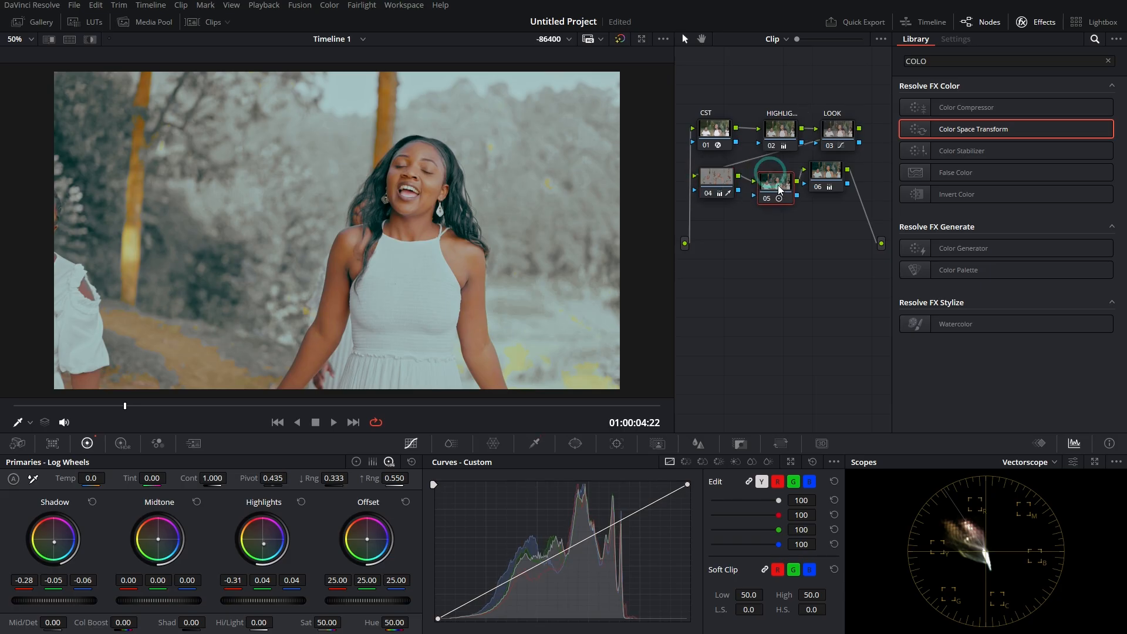
left_click_drag(840, 175, 857, 186)
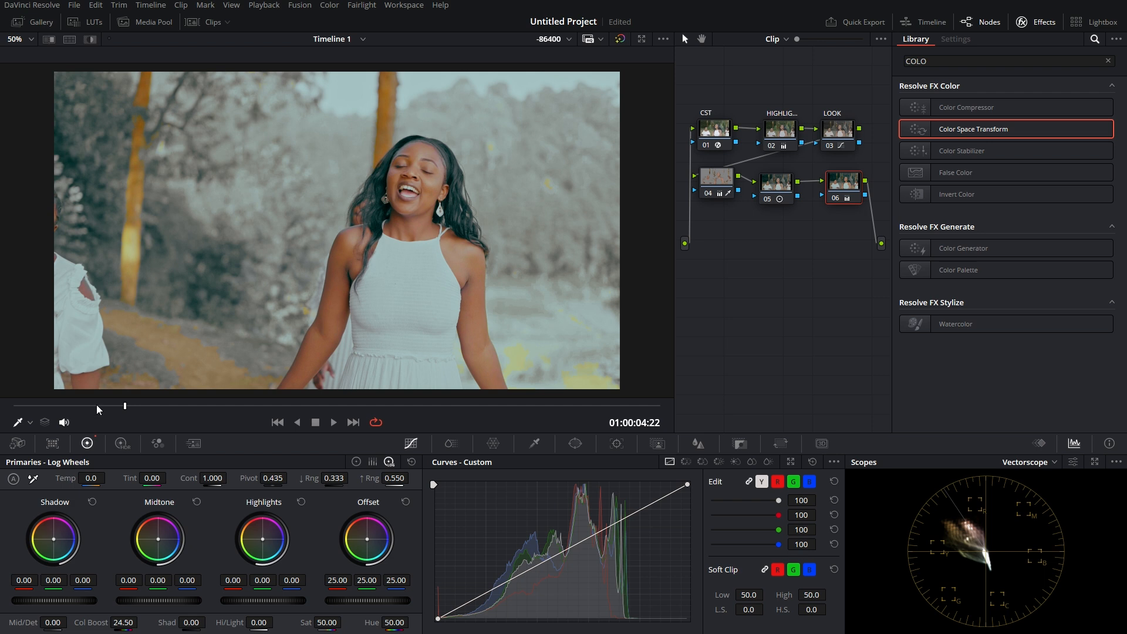
left_click_drag(96, 404, 87, 403)
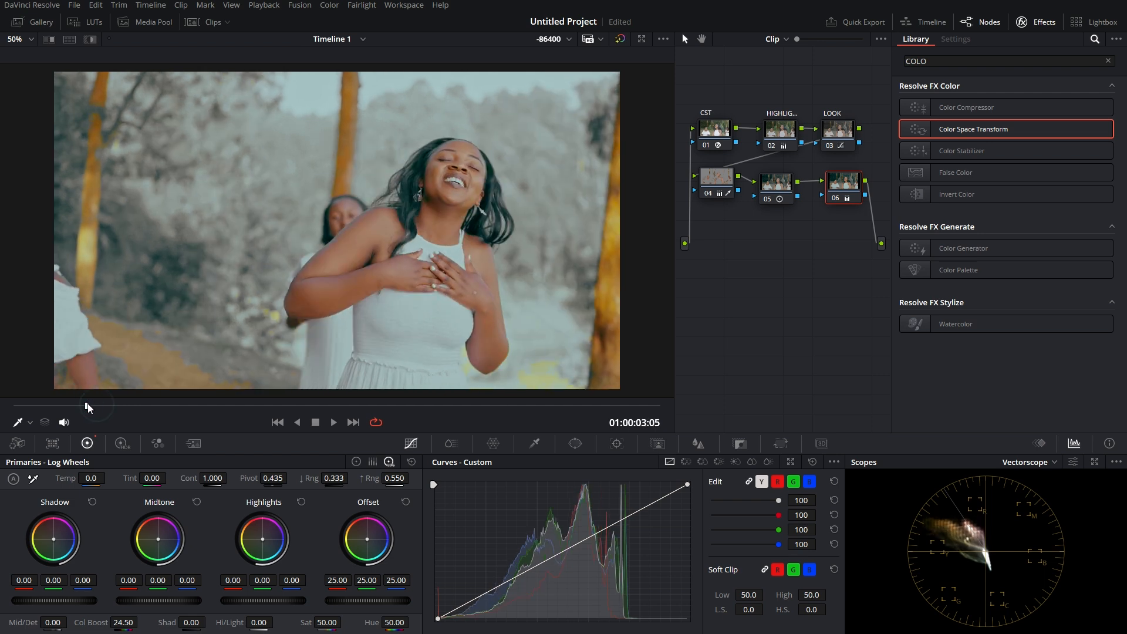